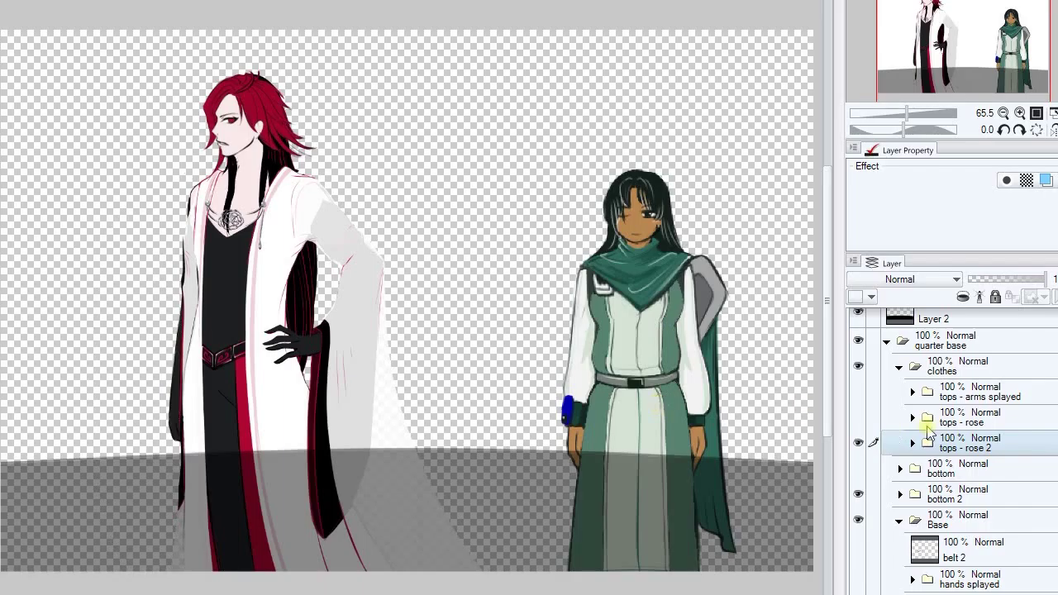
Paint the sleeve hanging below the lowered gloved hand dark red on the layers of the long things 2 2 group.
click(926, 529)
scroll(950, 495, down, 3)
scroll(275, 477, up, 4)
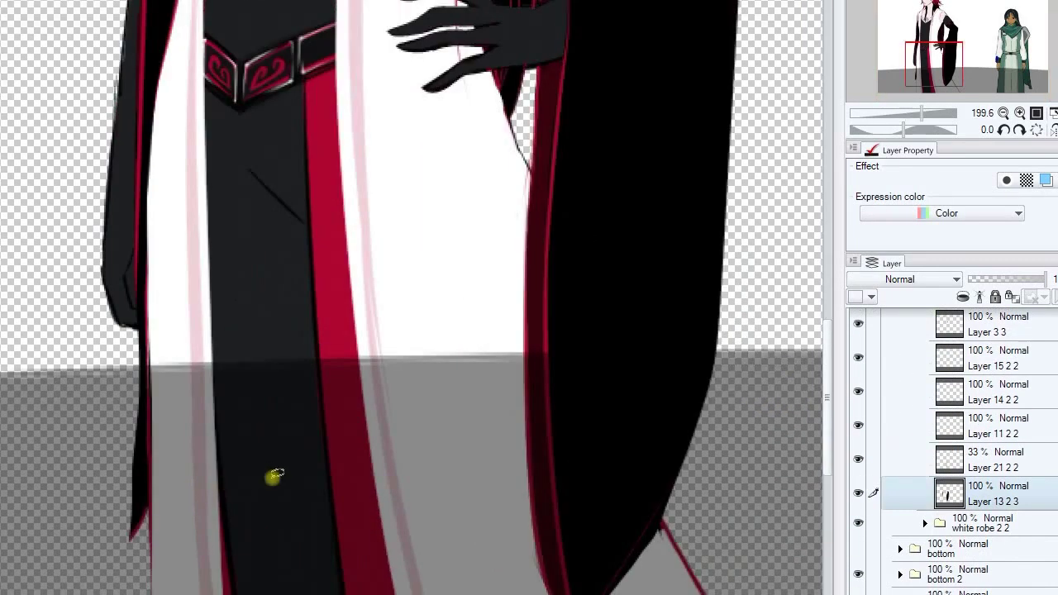
scroll(283, 220, down, 3)
mouse_move(284, 220)
mouse_down()
mouse_move(303, 243)
mouse_move(262, 493)
mouse_up()
scroll(372, 275, up, 2)
ctrl+click(372, 275)
click(201, 378)
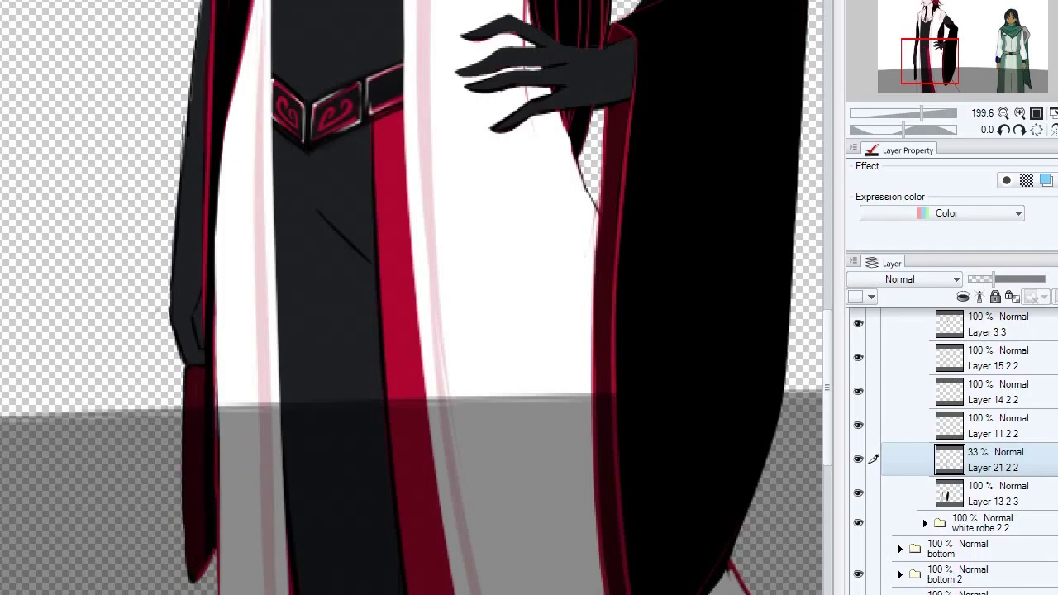
Refine the red outline of the sleeve hanging below the lowered hand on Layer 15 2 2.
scroll(303, 385, up, 2)
ctrl+click(302, 385)
ctrl+click(289, 373)
click(258, 448)
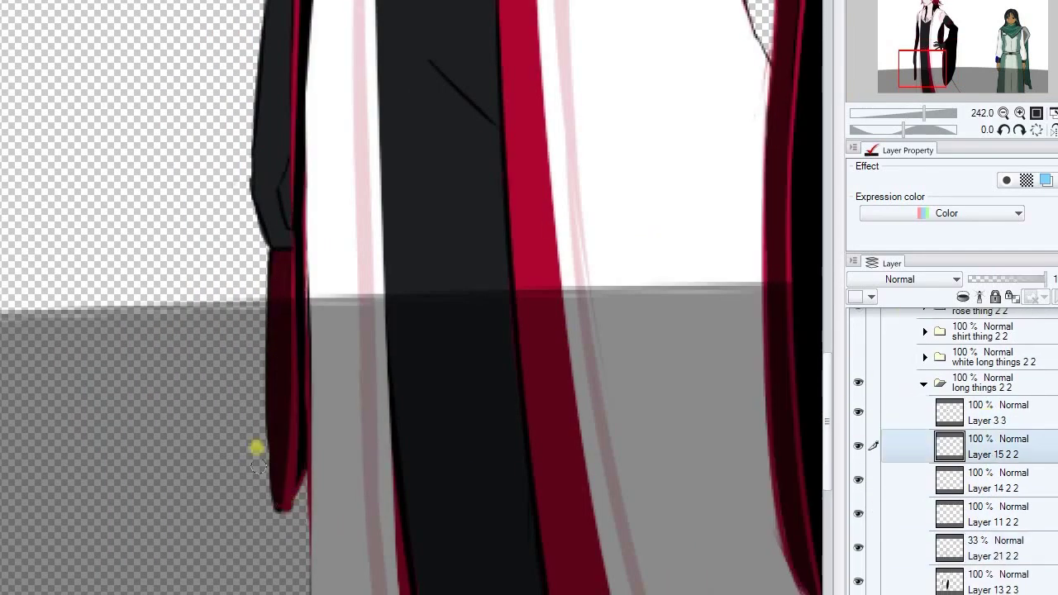
Extend the tip of the hanging sleeve below the lowered hand with black on Layer 13 2 3.
scroll(257, 447, down, 5)
scroll(366, 342, up, 4)
ctrl+click(366, 342)
drag(366, 342, 334, 387)
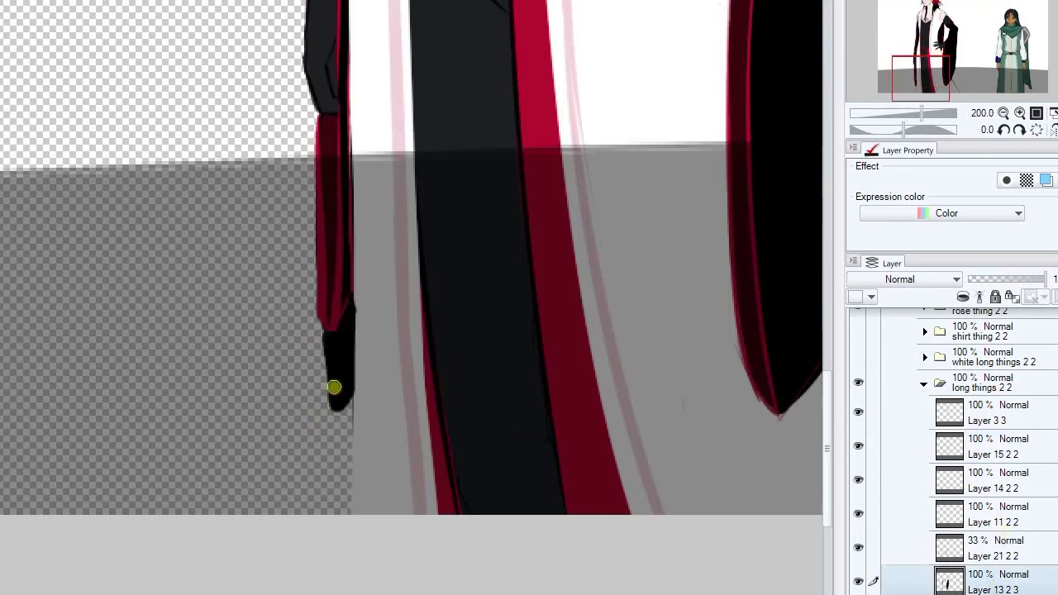
Darken the hanging sleeve's lining on the 33% Layer 21 2 2 and redraw its red edge on Layer 15 2 2.
click(978, 414)
ctrl+click(333, 111)
ctrl+click(534, 108)
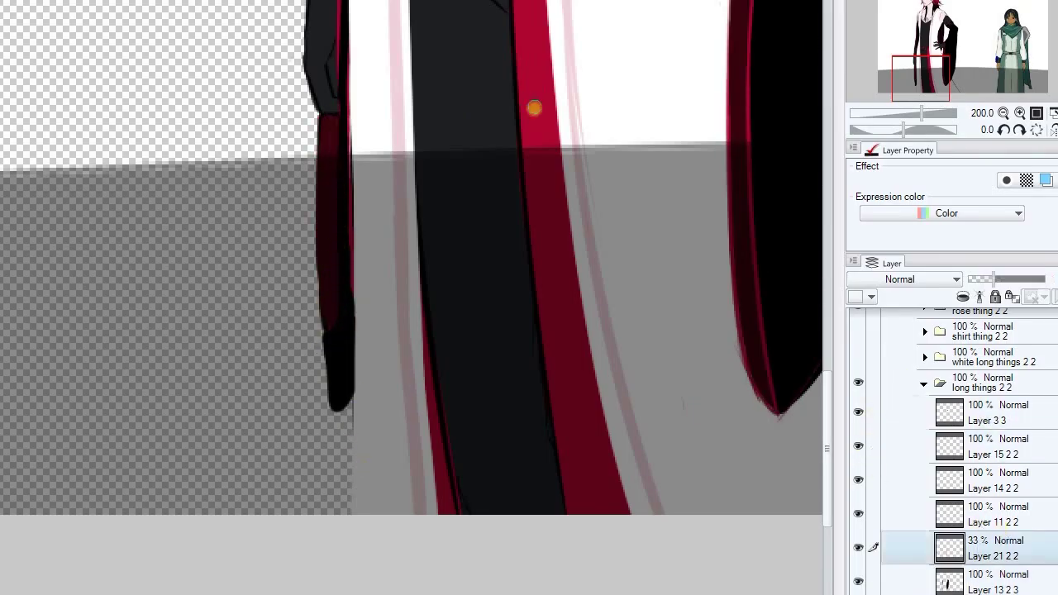
key(ctrl+z)
scroll(533, 108, down, 3)
scroll(243, 173, up, 3)
ctrl+click(243, 174)
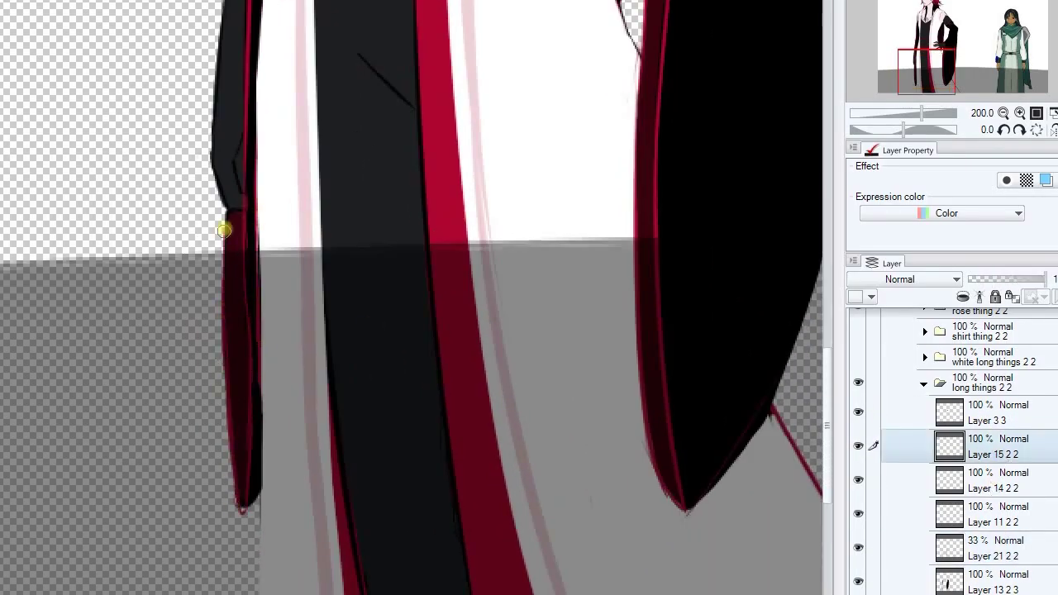
Collapse the long things 2 2 group and show the white long things 2 2 group.
scroll(246, 231, down, 5)
scroll(458, 433, up, 1)
click(923, 383)
click(860, 357)
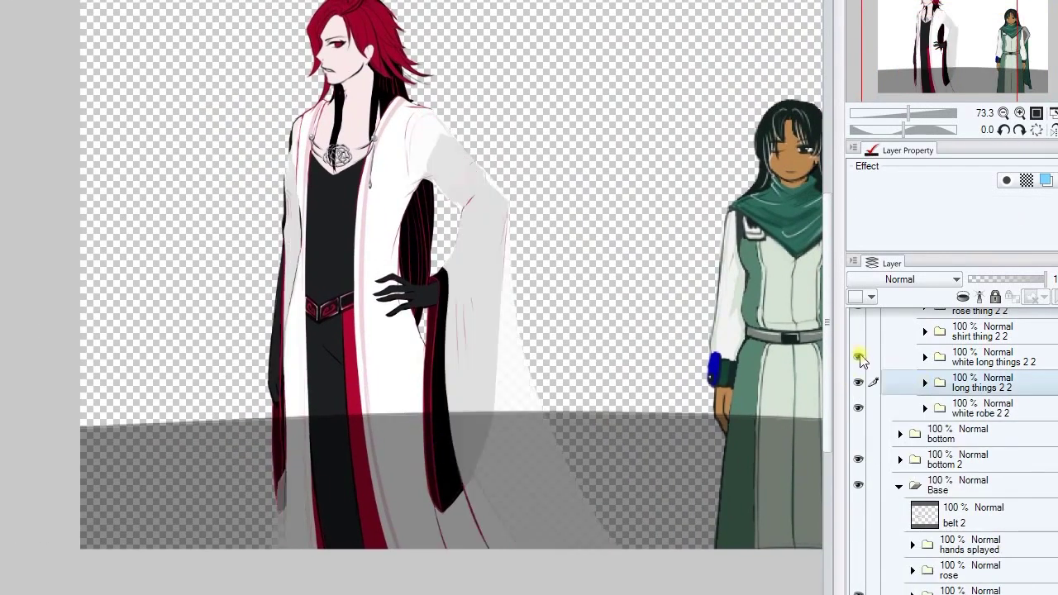
Rework the translucent white sleeve around the lowered arm on Layer 38 3 2 2 against the black backdrop.
scroll(255, 137, up, 3)
ctrl+click(256, 147)
ctrl+click(291, 220)
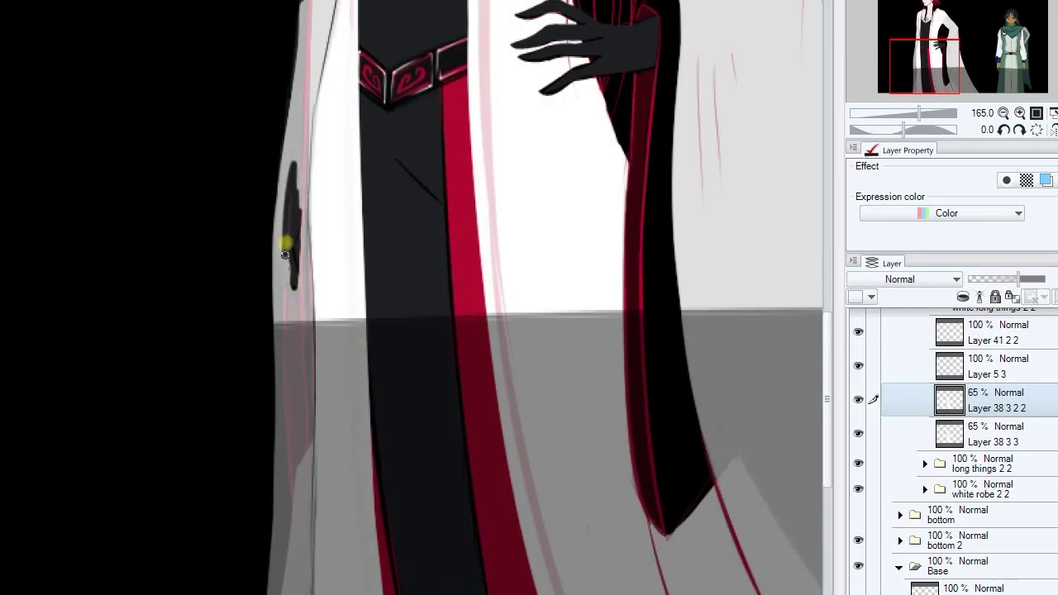
drag(291, 161, 360, 372)
scroll(345, 387, down, 5)
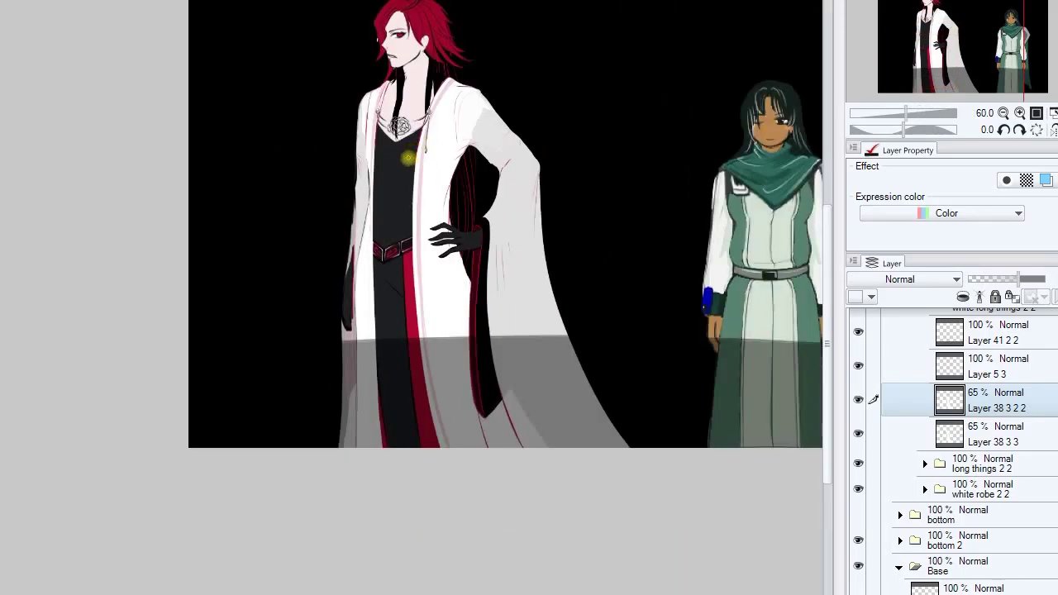
Clean up the outer edge of the translucent white sleeve along the lowered forearm on Layer 38 3 2 2.
scroll(344, 387, up, 6)
drag(342, 170, 331, 349)
scroll(330, 350, down, 5)
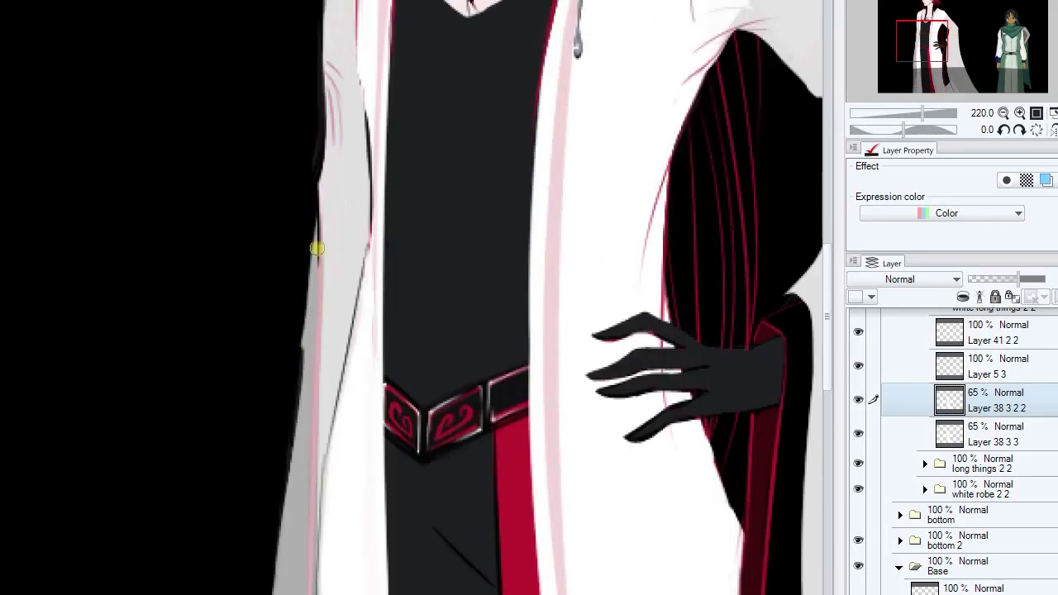
scroll(422, 358, up, 3)
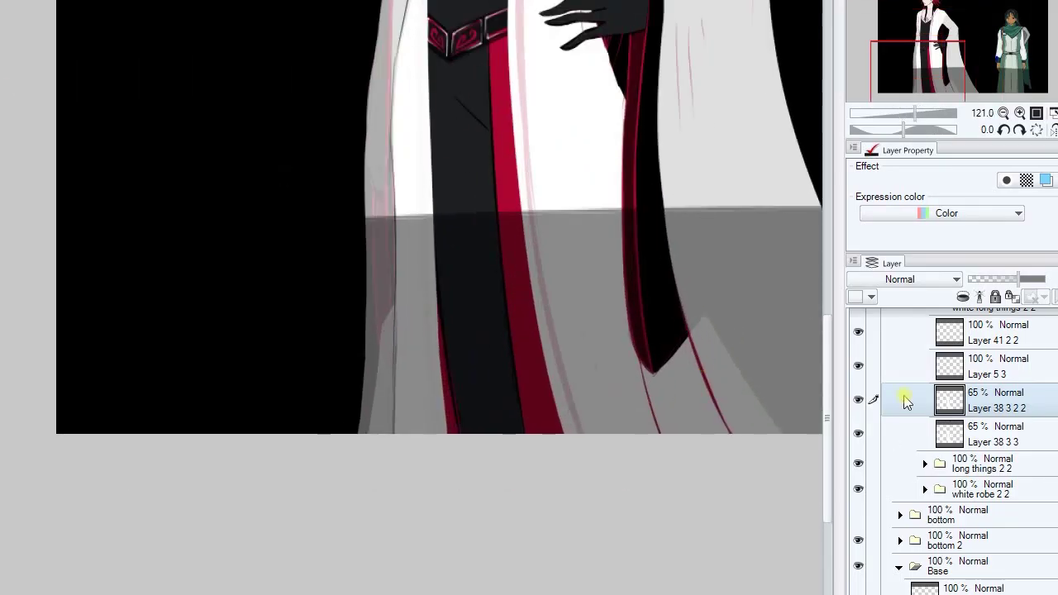
Touch up the translucent white sleeves on Layer 38 3 3 and Layer 38 3 2 2.
click(903, 433)
mouse_move(392, 170)
mouse_down()
mouse_move(371, 272)
mouse_move(663, 287)
mouse_move(600, 339)
mouse_up()
key(alt+bracketright)
mouse_move(281, 369)
mouse_down()
mouse_move(299, 407)
mouse_move(312, 139)
mouse_up()
scroll(529, 314, down, 3)
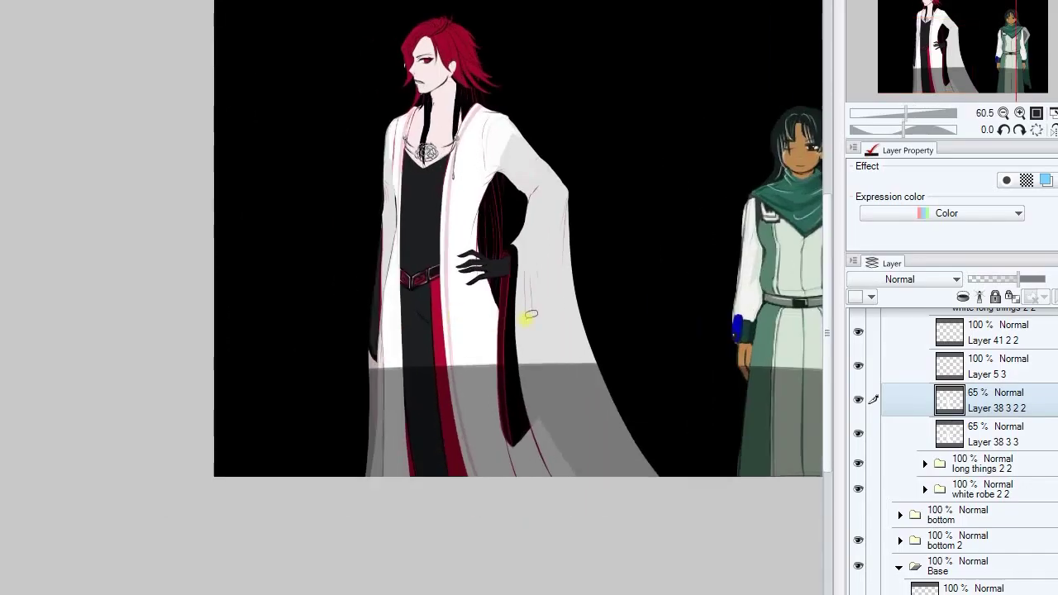
Touch up the area under the chin on layer 03 of the hip group and collapse the group.
scroll(983, 457, down, 5)
click(984, 457)
scroll(407, 46, up, 5)
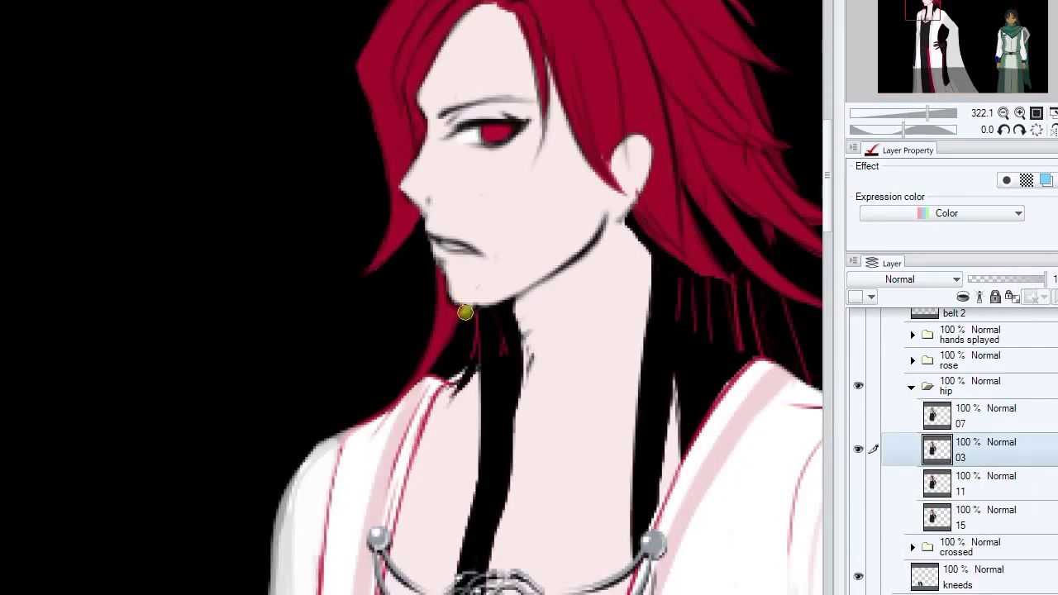
scroll(465, 313, up, 2)
scroll(546, 318, down, 4)
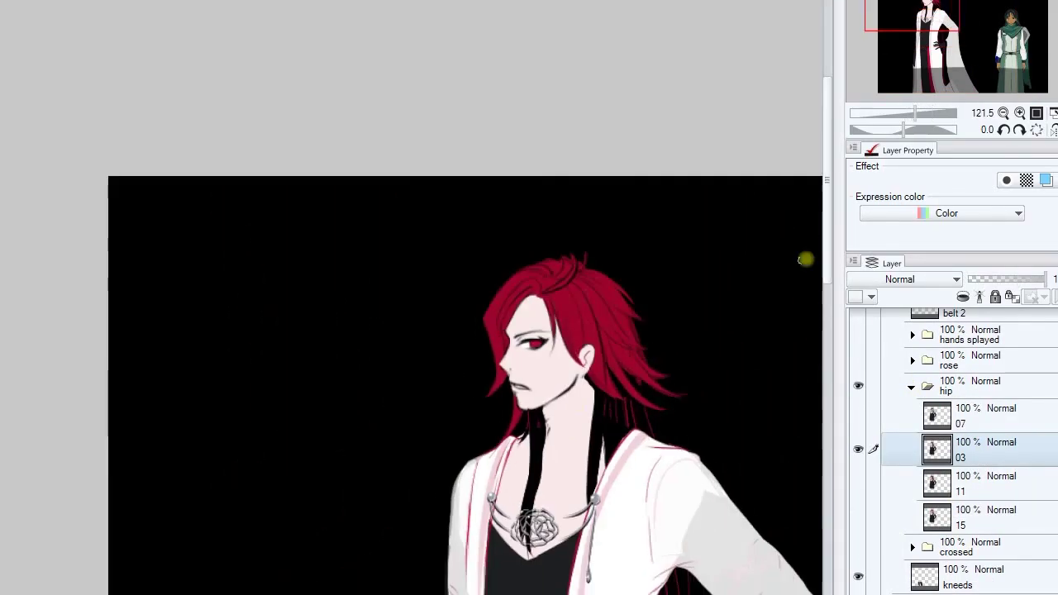
scroll(805, 257, down, 5)
click(911, 386)
Redo the translucent white sleeve strokes beside the lowered gloved hand on Layer 38 3 2 2.
scroll(824, 281, down, 3)
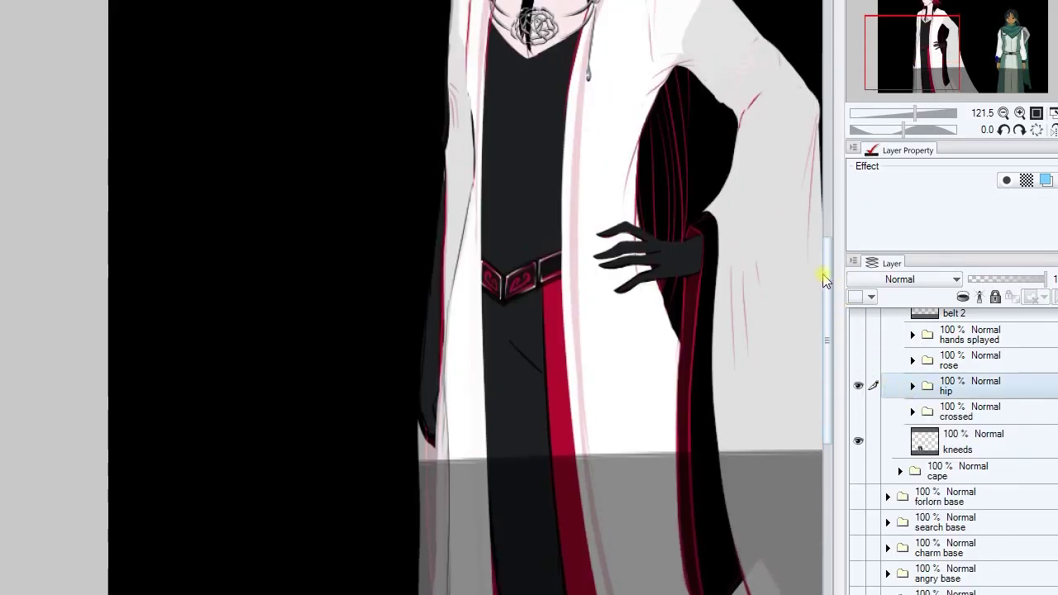
ctrl+shift+click(457, 296)
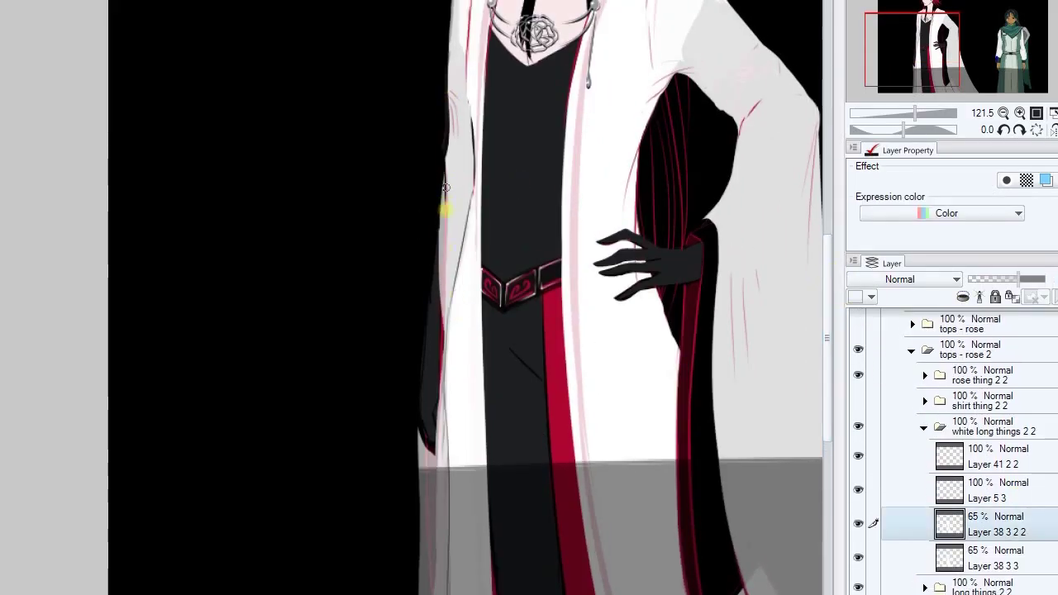
scroll(431, 395, up, 5)
mouse_move(432, 389)
mouse_down()
mouse_move(385, 312)
mouse_move(410, 280)
mouse_move(421, 388)
mouse_up()
key(ctrl+z)
key(ctrl+z)
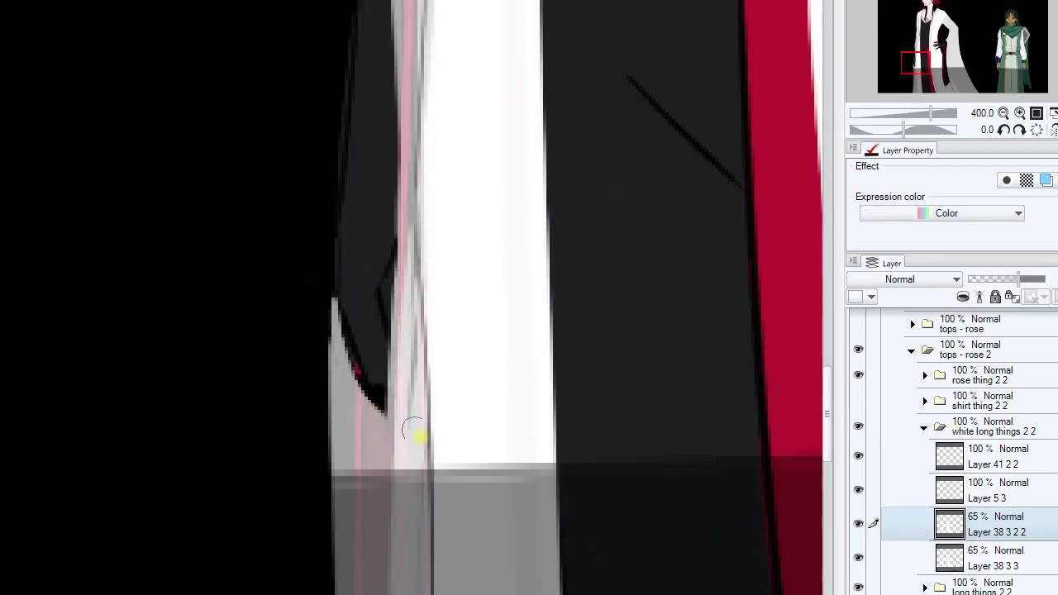
drag(413, 429, 395, 229)
scroll(369, 343, down, 5)
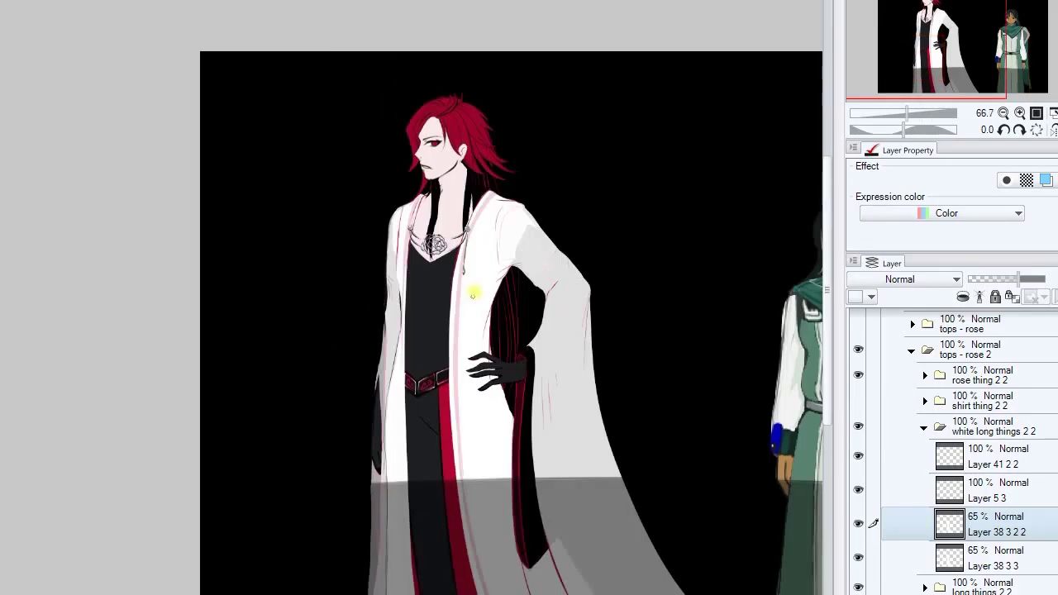
Draw dark red edge lines down the lowered arm's sleeve on Layer 41 2 2 with the canvas temporarily rotated 45 degrees.
triple_click(1019, 130)
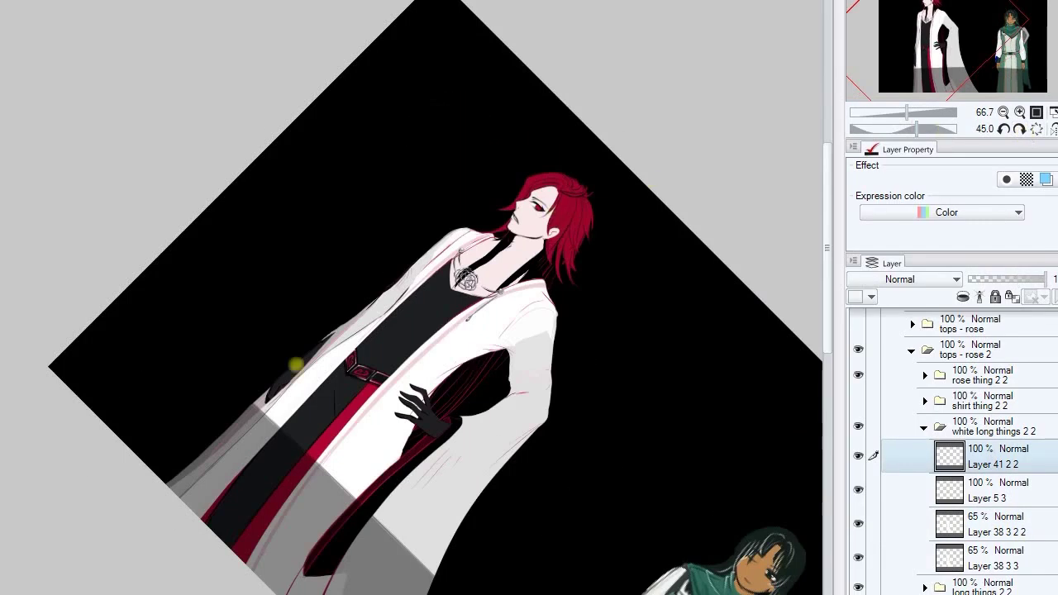
scroll(288, 361, up, 4)
key(ctrl+z)
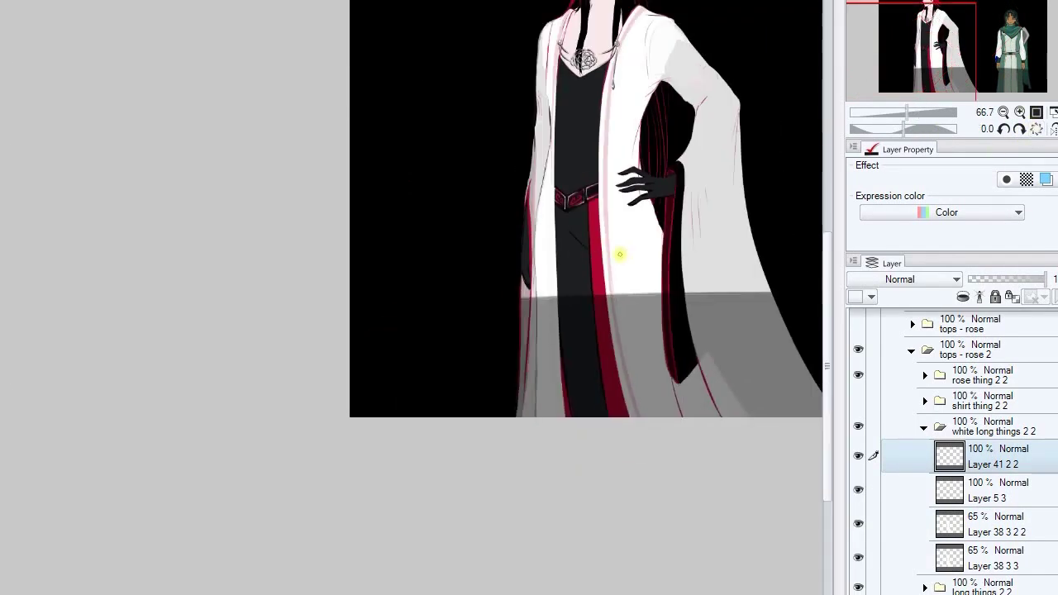
scroll(940, 424, down, 5)
Hide and show the black Layer 1 backdrop to check the robe, and undo the last two changes.
click(859, 571)
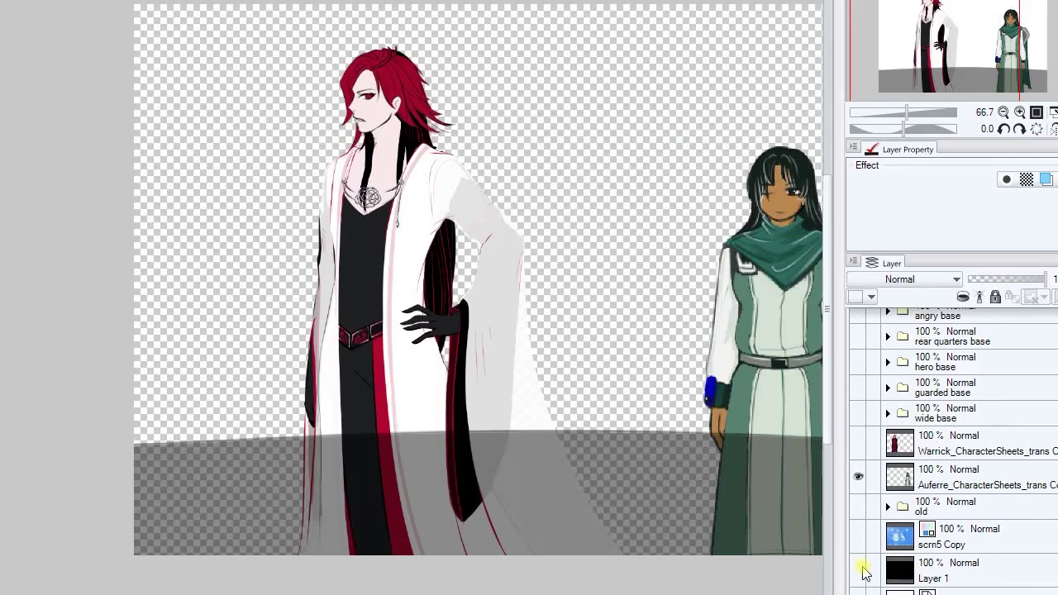
click(860, 570)
key(ctrl+z)
key(ctrl+z)
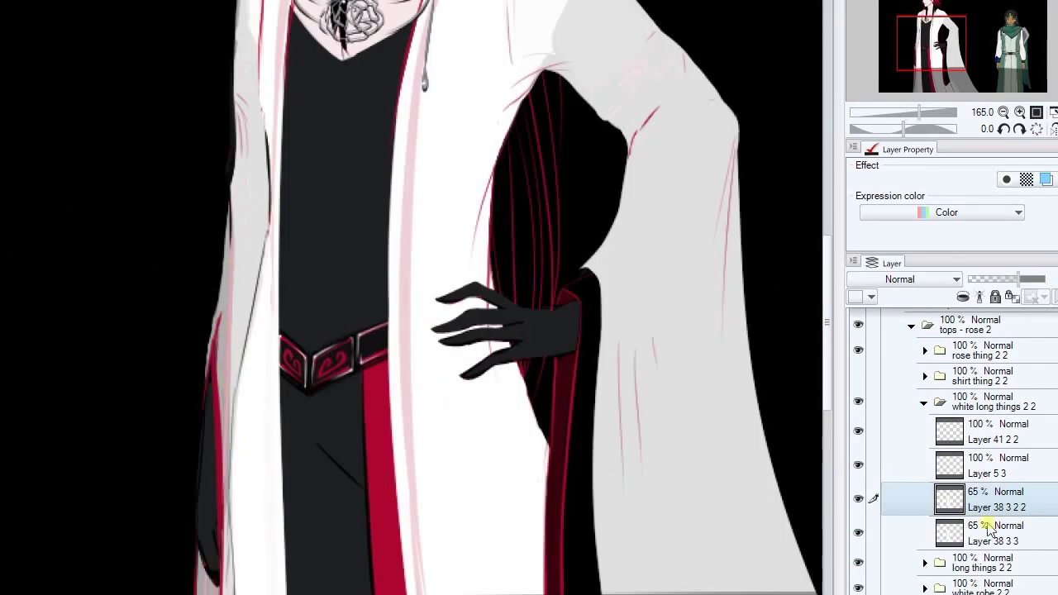
Touch up the lower part of the lowered arm's translucent sleeve on Layer 38 3 3.
click(990, 530)
scroll(717, 410, down, 3)
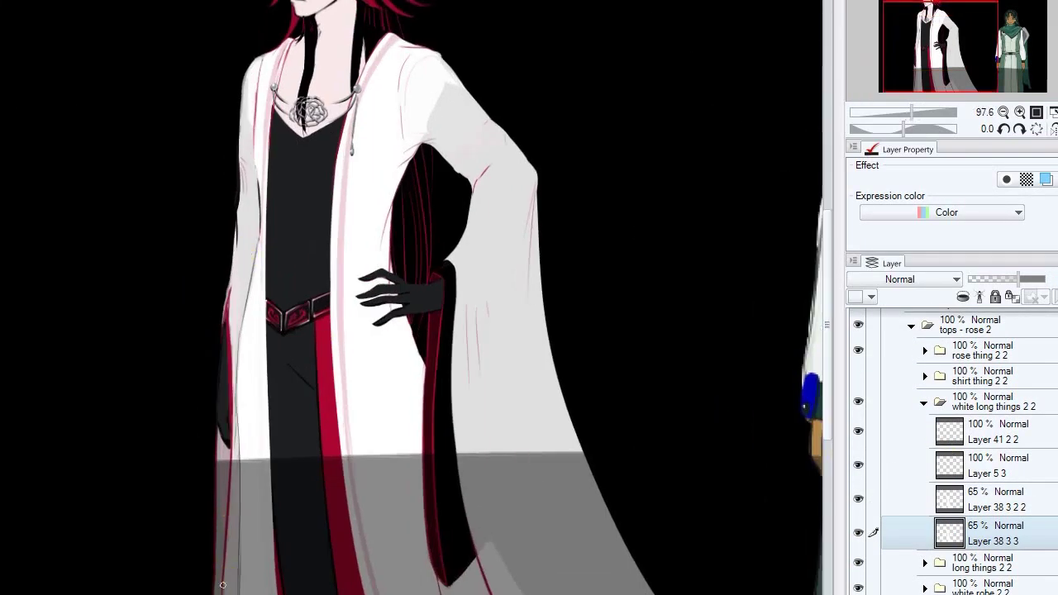
scroll(513, 421, down, 2)
Preview the white robe with base variants 07, 03 and 11 of the hip group.
click(858, 565)
scroll(909, 504, down, 5)
click(857, 501)
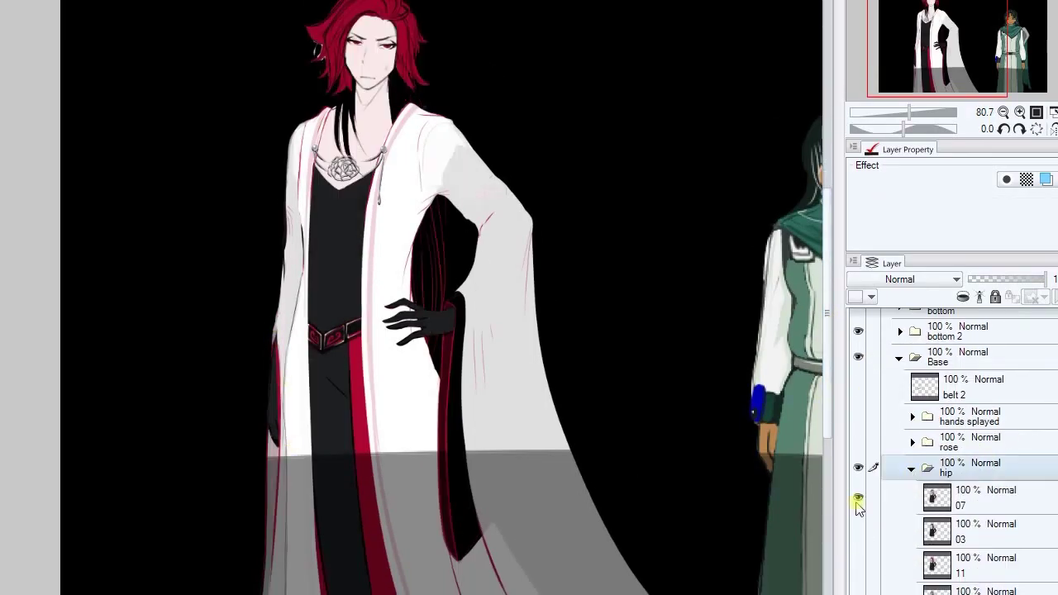
click(857, 530)
click(857, 567)
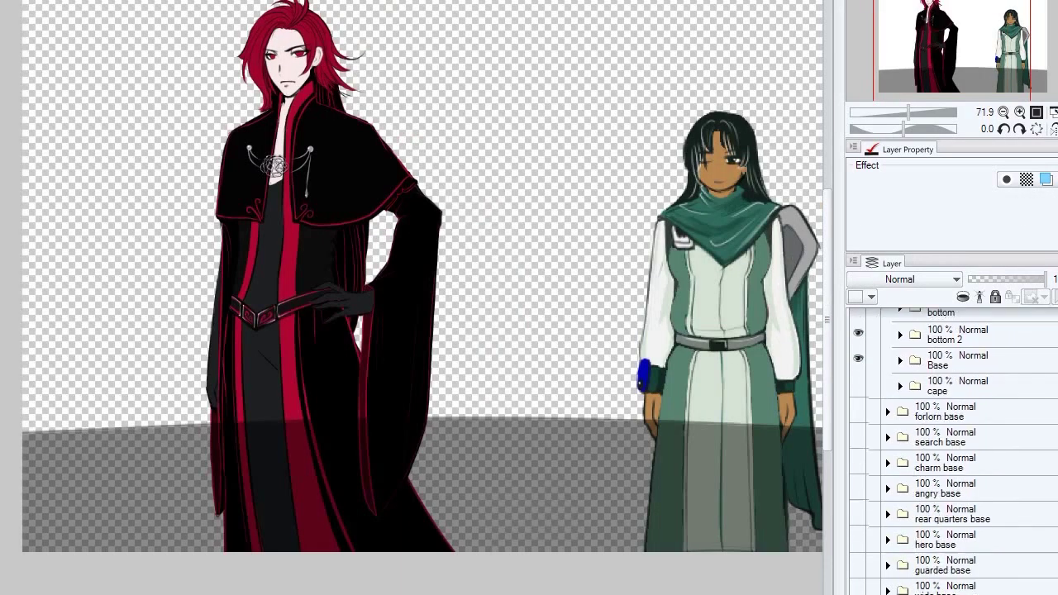
Compare the tops groups on the crossed-arms pose, leaving only tops - hip shown together with the bottom group.
scroll(909, 413, up, 3)
click(859, 456)
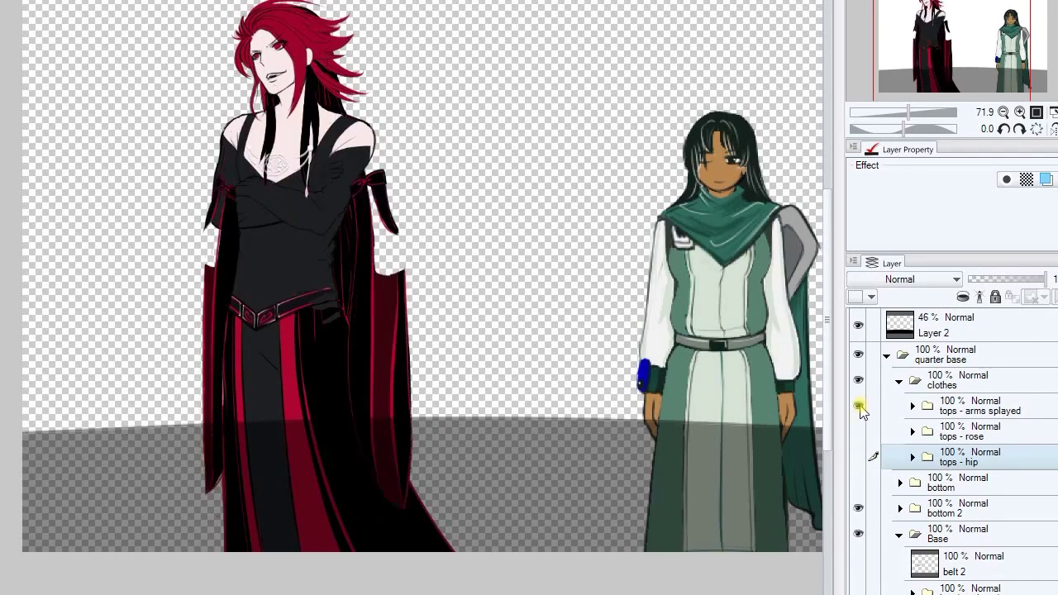
click(859, 431)
click(859, 431)
click(859, 457)
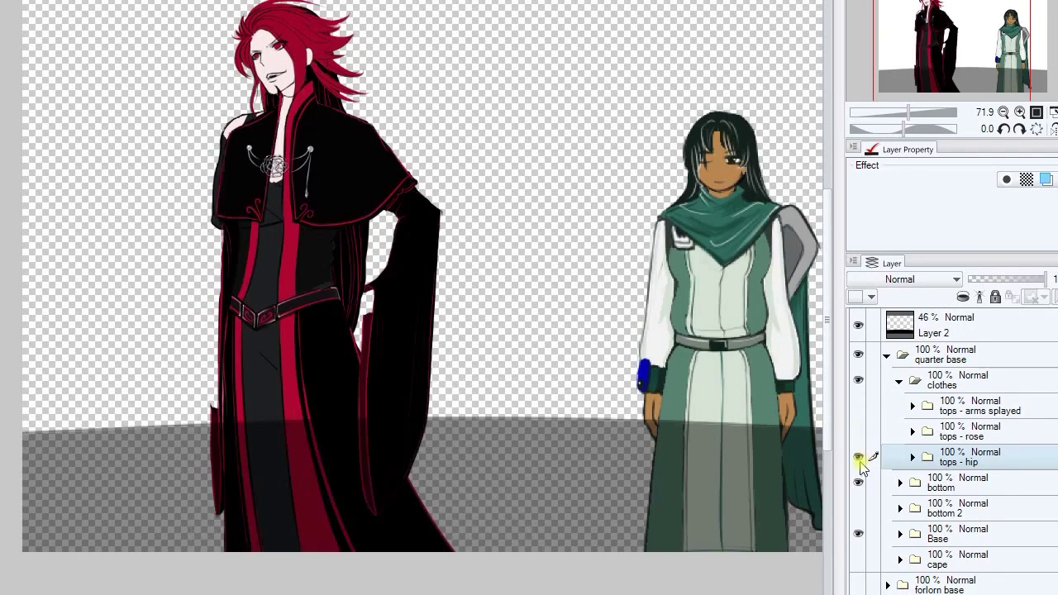
Expand the tops - hip group and lower its opacity to 86%.
click(913, 457)
scroll(967, 413, down, 5)
scroll(970, 406, up, 4)
click(1033, 279)
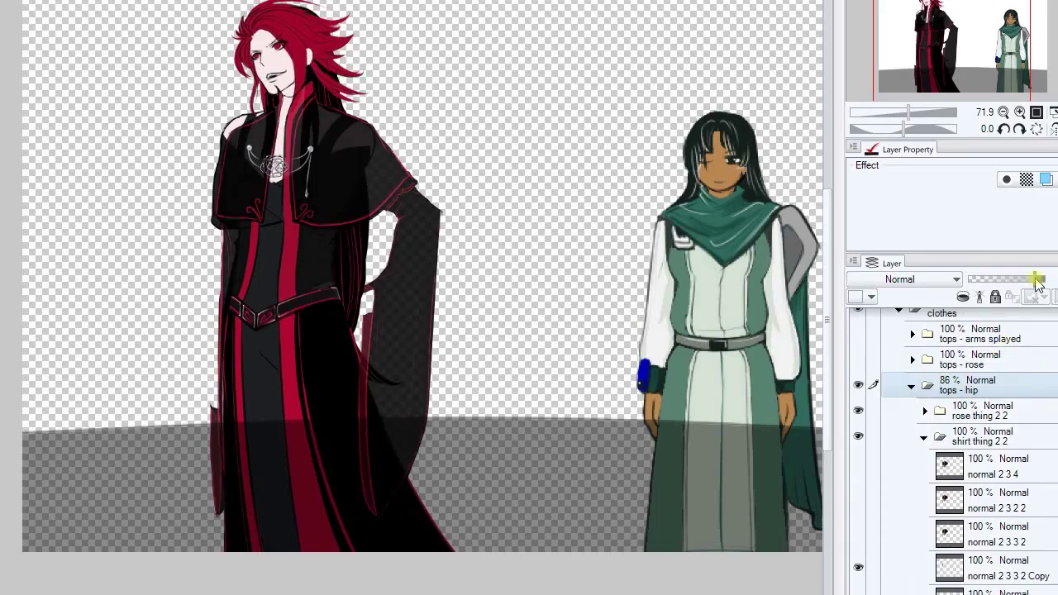
In the shirt thing 2 2 group, show normal 2 3 2 2 and hide the normal 2 3 3 2 Copy layer and normal 2 4 group.
click(992, 467)
click(966, 536)
scroll(872, 533, down, 2)
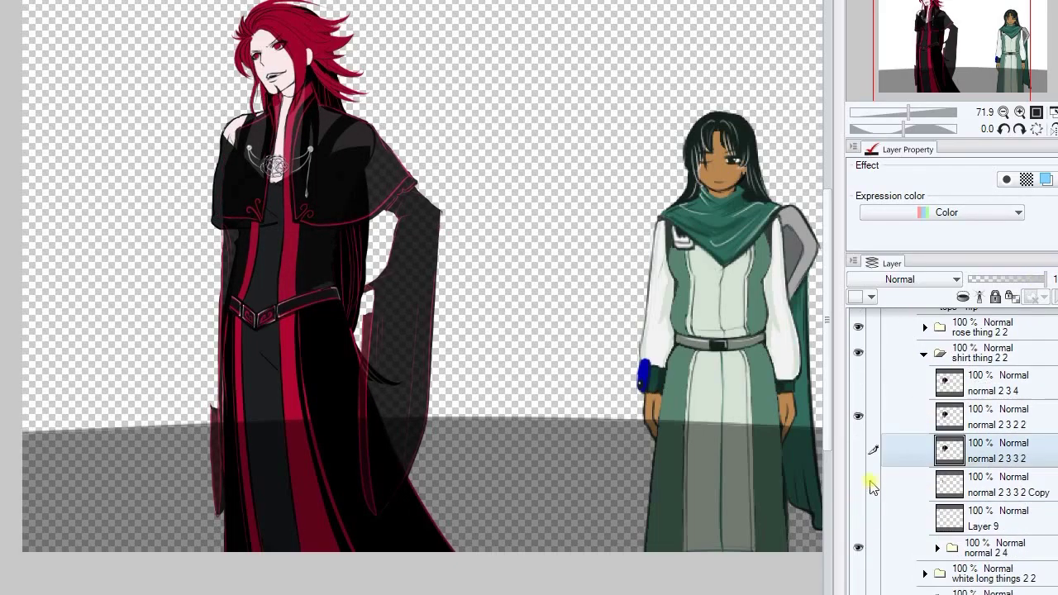
click(868, 417)
key(ctrl+plus)
click(857, 550)
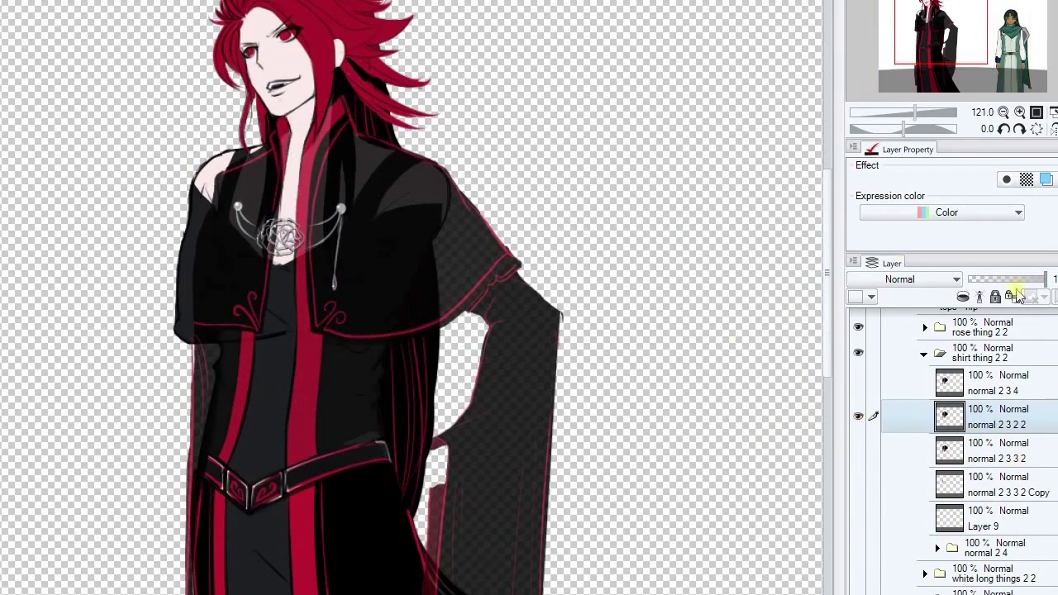
Restore the tops - hip group to 100% opacity and duplicate it, hiding the original.
scroll(951, 413, up, 4)
click(912, 433)
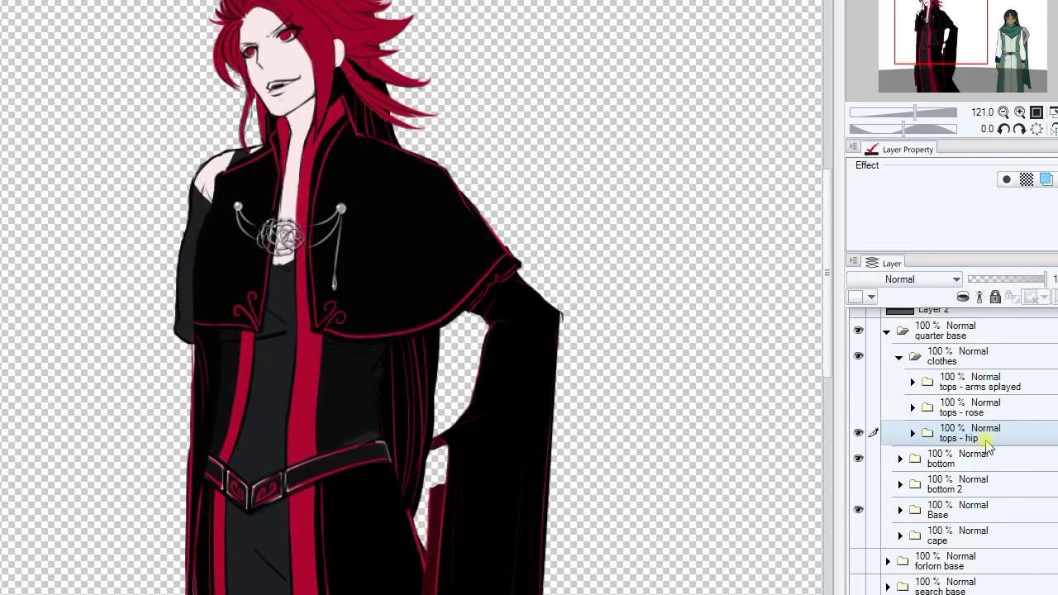
key(ctrl+c)
key(ctrl+v)
click(858, 433)
Paint the cape black over the bare shoulder and upper arm on layer normal 2 3 2 2 2 of the duplicated group.
click(913, 459)
ctrl+shift+click(376, 417)
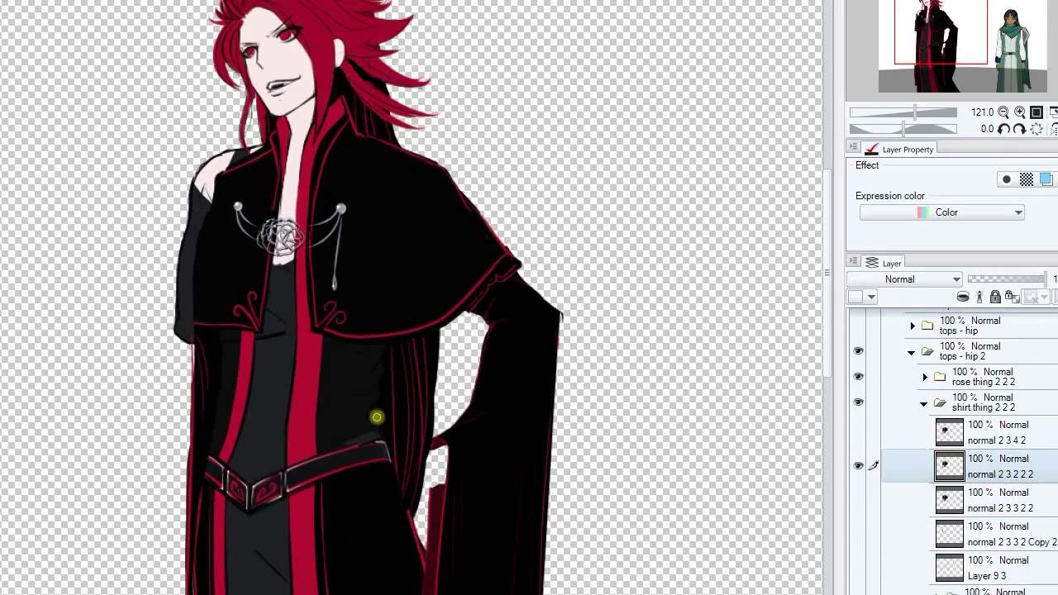
drag(185, 205, 234, 155)
scroll(951, 413, down, 5)
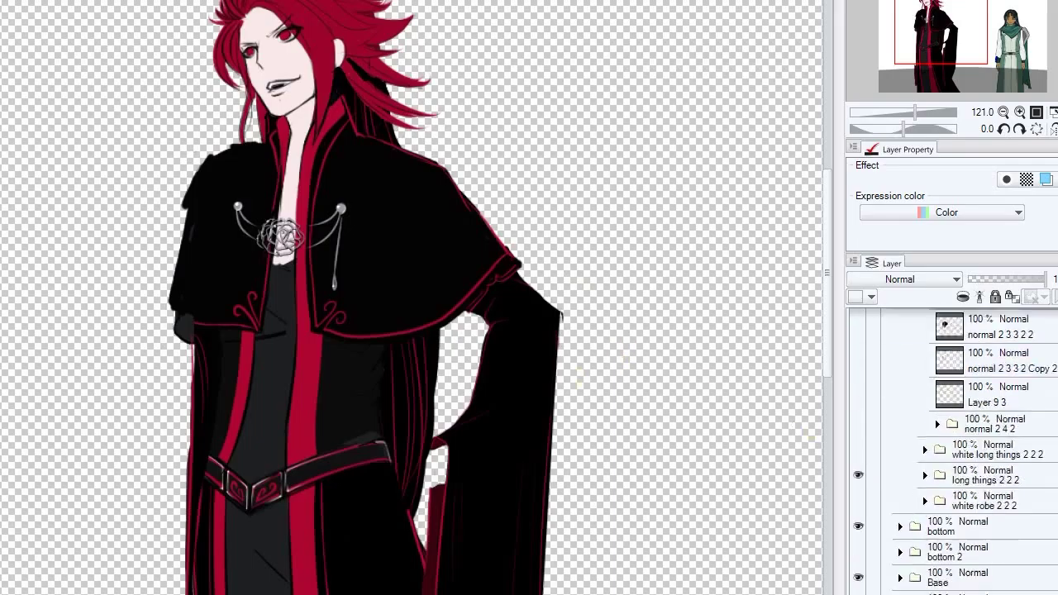
Clear the old black sleeve fills and their red outlines from the layers of the long things 2 2 2 group.
click(1027, 460)
scroll(560, 272, down, 2)
mouse_move(582, 75)
mouse_down()
mouse_move(283, 558)
mouse_move(583, 78)
mouse_up()
key(Delete)
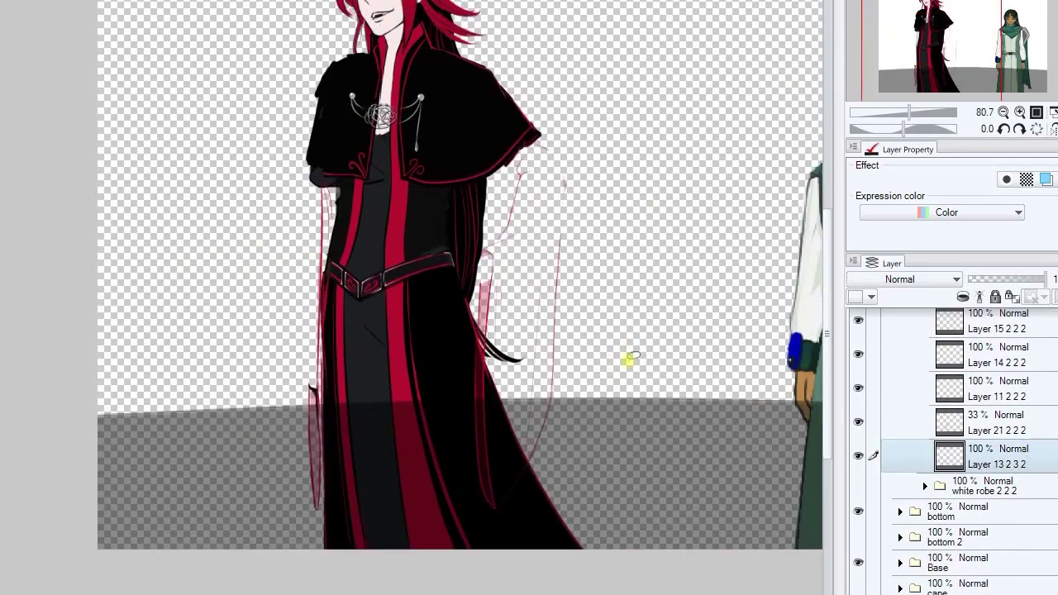
scroll(975, 436, up, 2)
click(984, 414)
scroll(927, 351, up, 5)
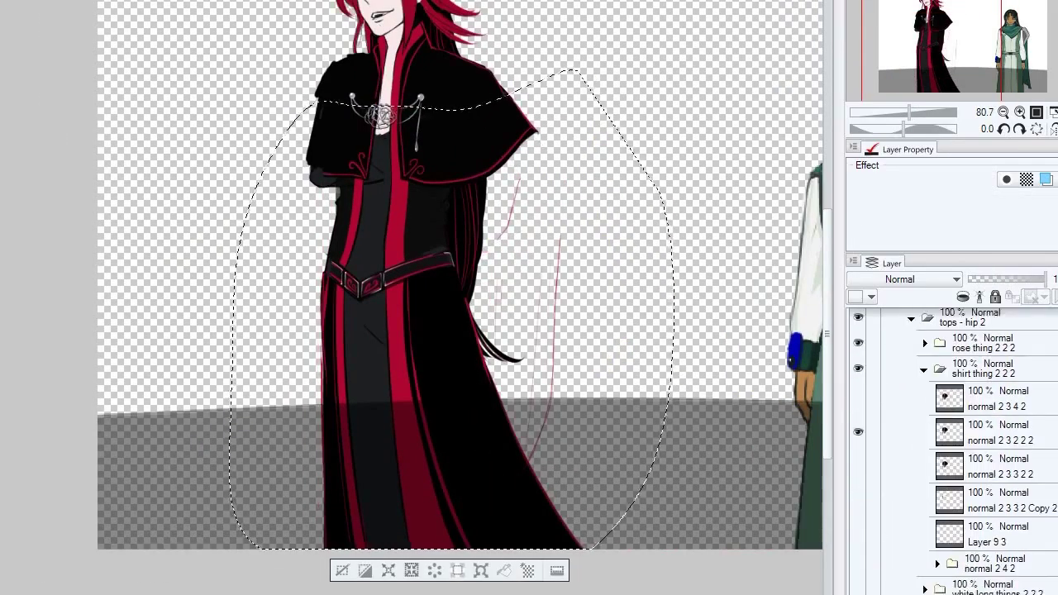
Clear the leftover stray sleeve lines beside the robe across the whole tops - hip 2 group.
click(975, 328)
key(ctrl+d)
drag(555, 154, 650, 255)
mouse_move(504, 273)
mouse_down()
mouse_move(514, 340)
mouse_move(538, 338)
mouse_up()
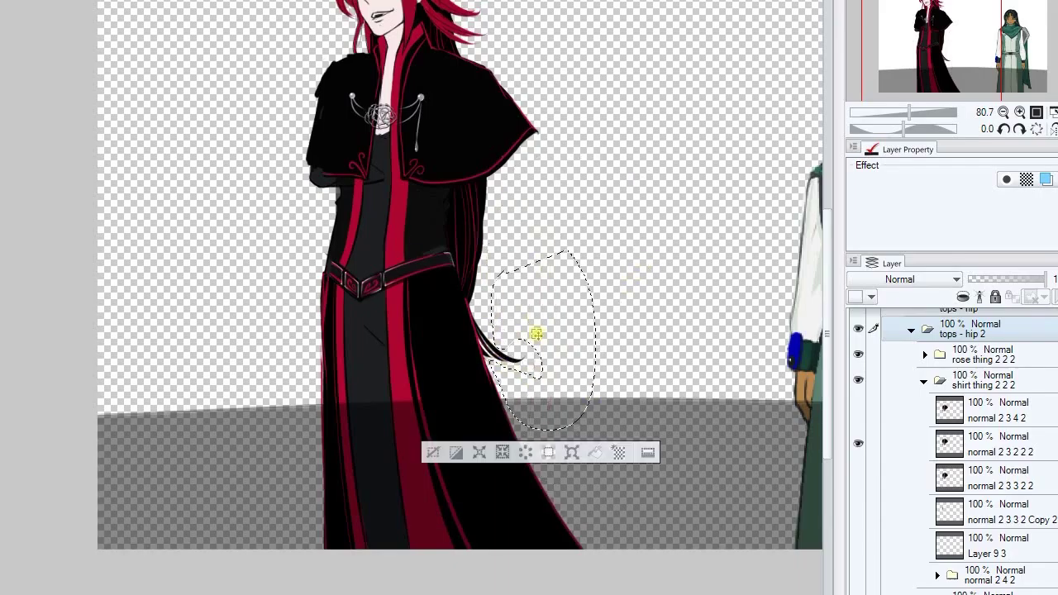
Lower layer normal 2 3 2 2 2 to 64% opacity and reposition the cape's lower section so its hem sits above the crossed arms.
scroll(538, 338, up, 3)
click(1000, 444)
drag(1046, 279, 1018, 279)
mouse_move(302, 369)
mouse_down()
mouse_move(534, 411)
mouse_move(531, 444)
mouse_up()
key(ctrl+t)
drag(488, 405, 539, 339)
key(Return)
key(ctrl+d)
mouse_move(581, 173)
mouse_down()
mouse_move(633, 255)
mouse_move(657, 235)
mouse_up()
drag(470, 419, 488, 445)
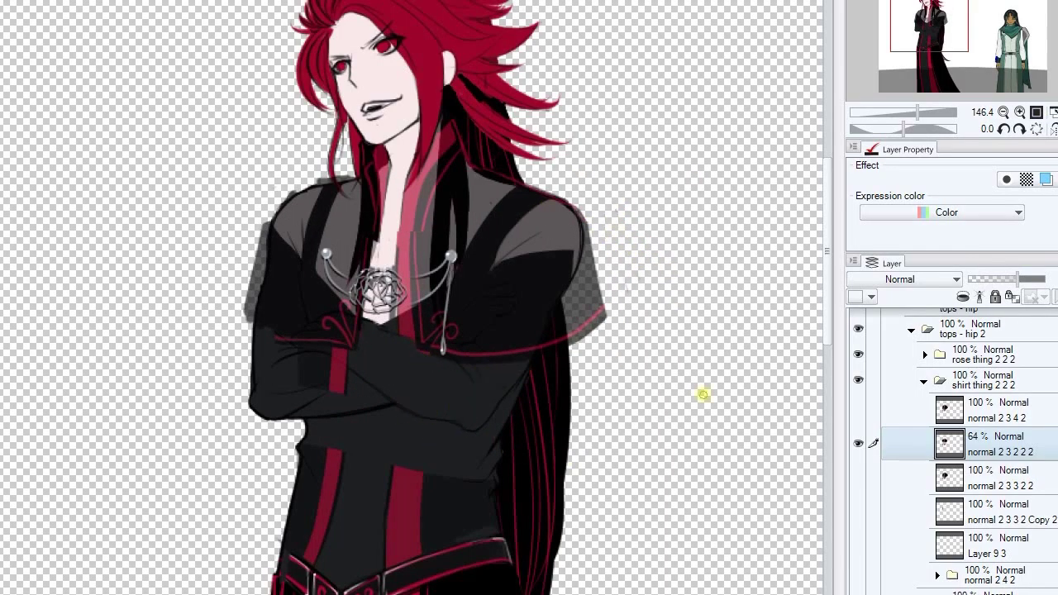
Merge normal 2 3 3 2 Copy 2, Layer 9 3 and the normal 2 4 2 group into a single layer.
click(992, 510)
shift+click(940, 567)
right_click(940, 567)
click(943, 500)
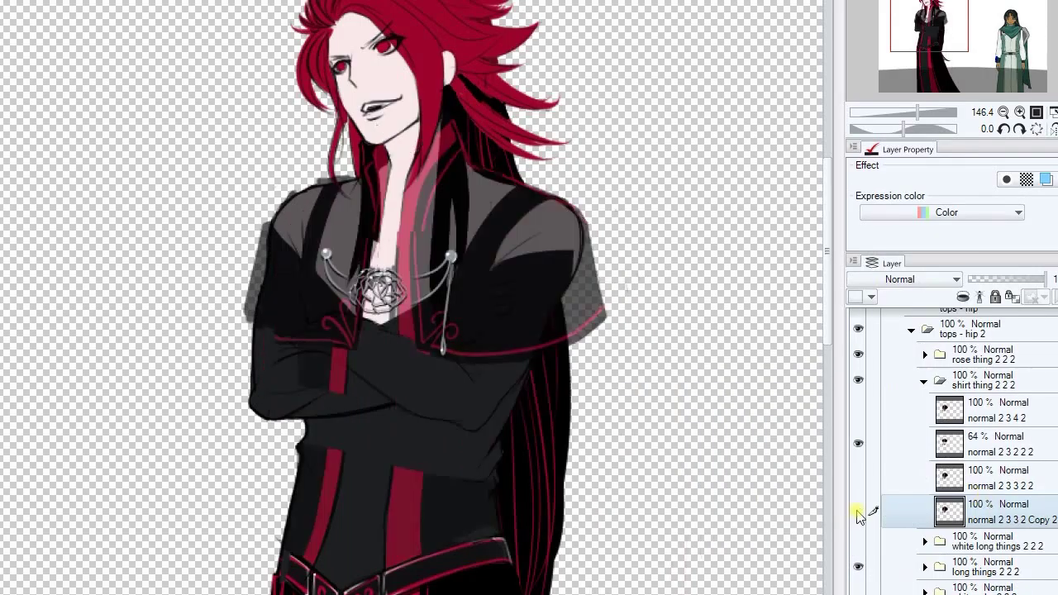
Show the merged normal 2 3 3 2 Copy 2 layer to compare its cape with the new one, and hide it again.
scroll(550, 97, down, 5)
scroll(439, 335, up, 5)
click(858, 512)
click(858, 512)
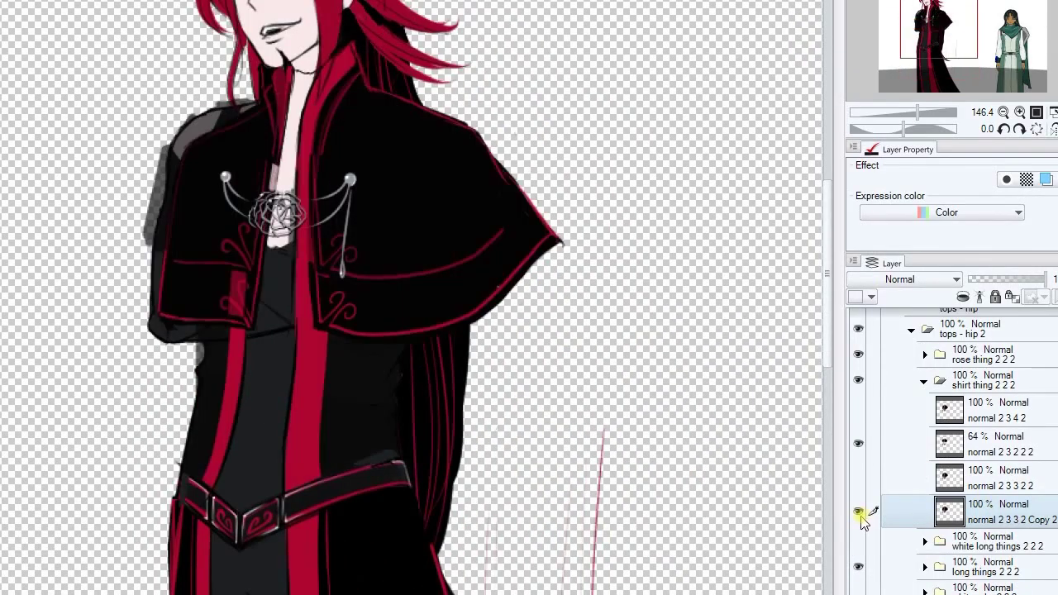
click(858, 512)
Examine the waist where the torso meets the belt, checking layer belt 2 3 in the bottom group.
click(852, 451)
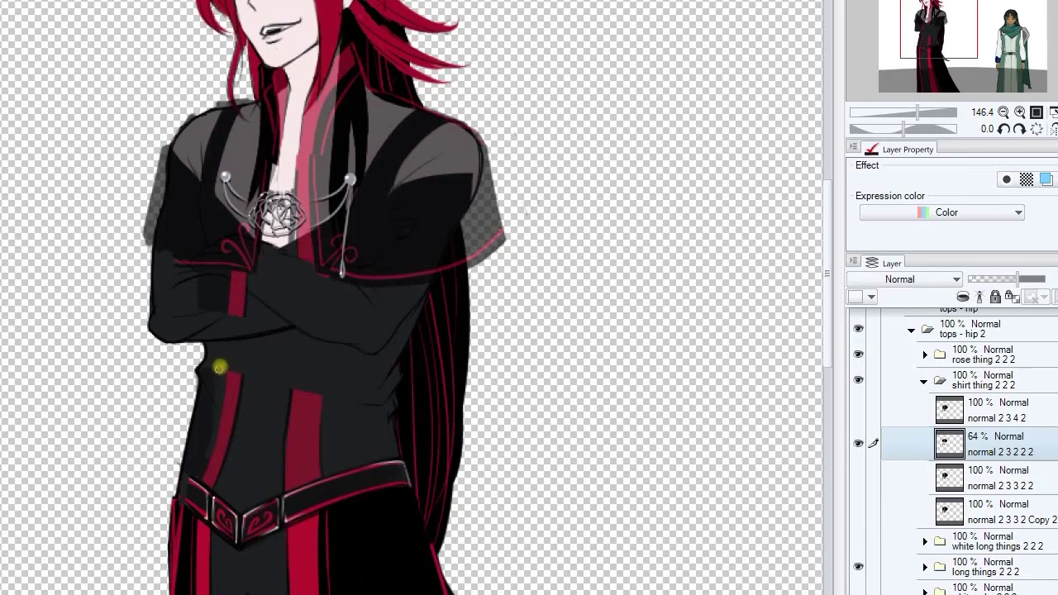
click(917, 380)
click(924, 483)
scroll(951, 455, up, 5)
scroll(951, 454, down, 5)
scroll(215, 504, up, 3)
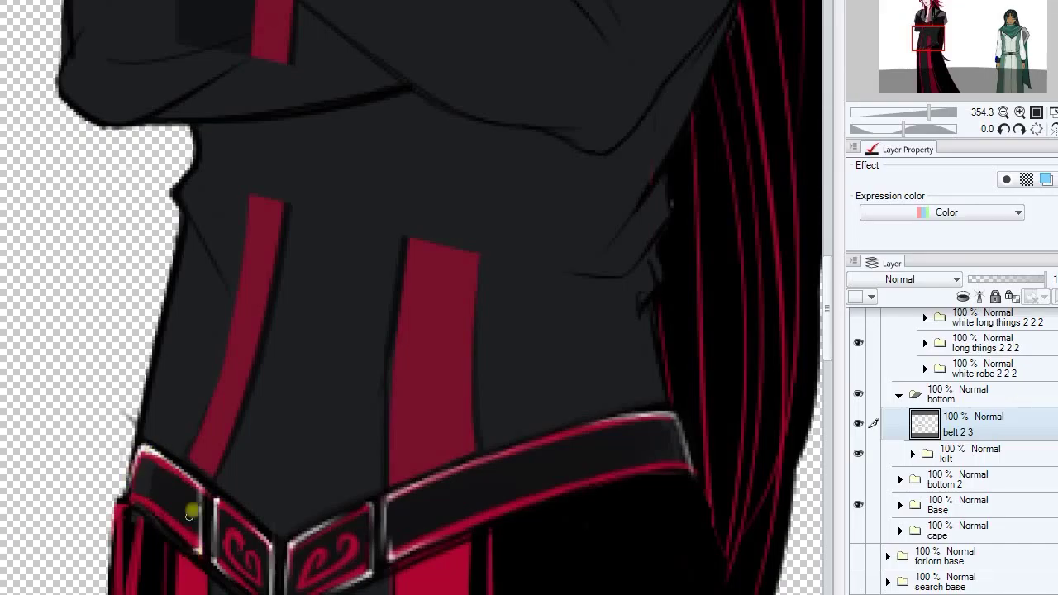
scroll(190, 513, down, 5)
click(899, 396)
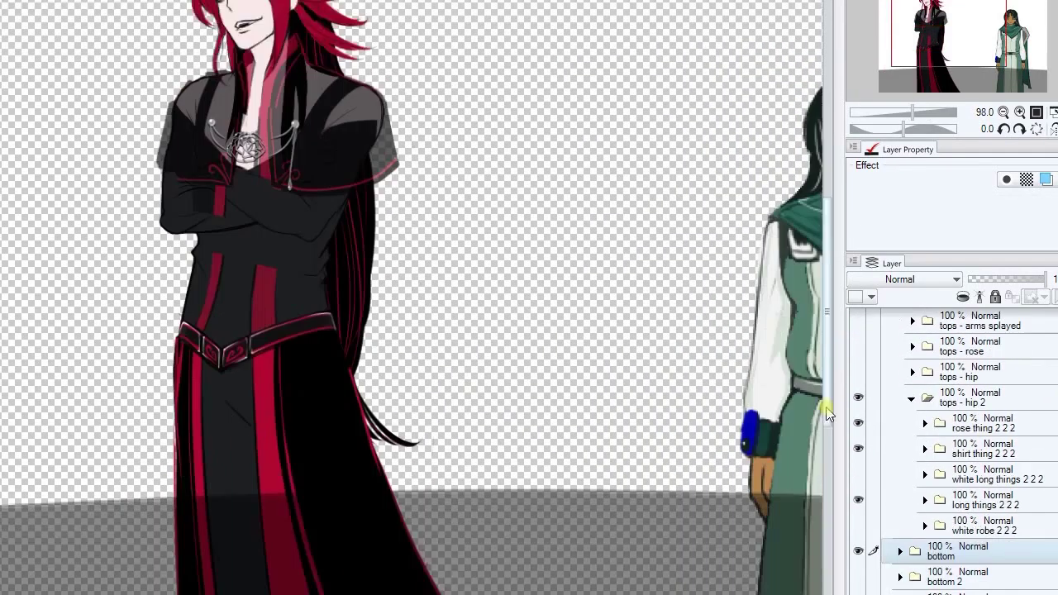
Restore layer normal 2 3 2 2 2 to 100% opacity and delete the flared outer part of the cape's right side.
click(925, 448)
click(1000, 512)
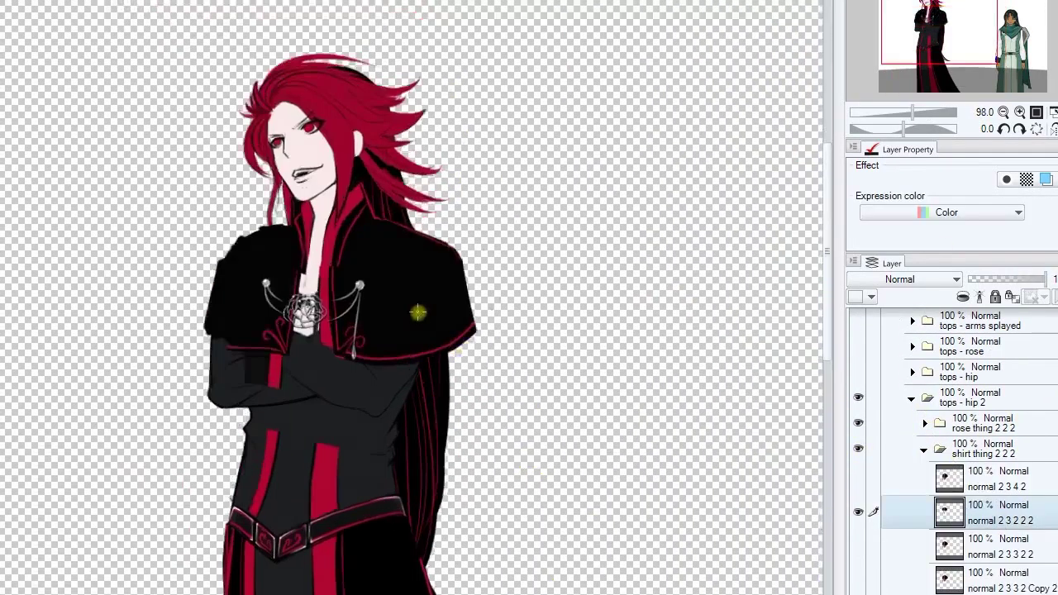
scroll(547, 283, up, 3)
drag(422, 416, 434, 479)
key(Delete)
key(ctrl+d)
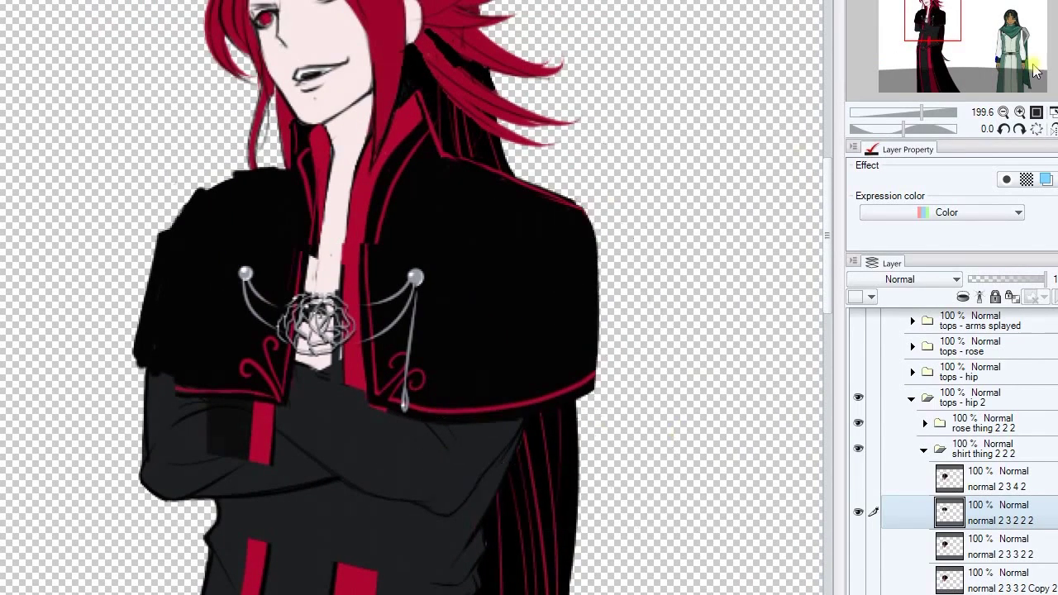
Fill a new black outer edge on the cape's right side, flaring out at the hem.
drag(589, 204, 620, 388)
key(alt+Delete)
key(ctrl+d)
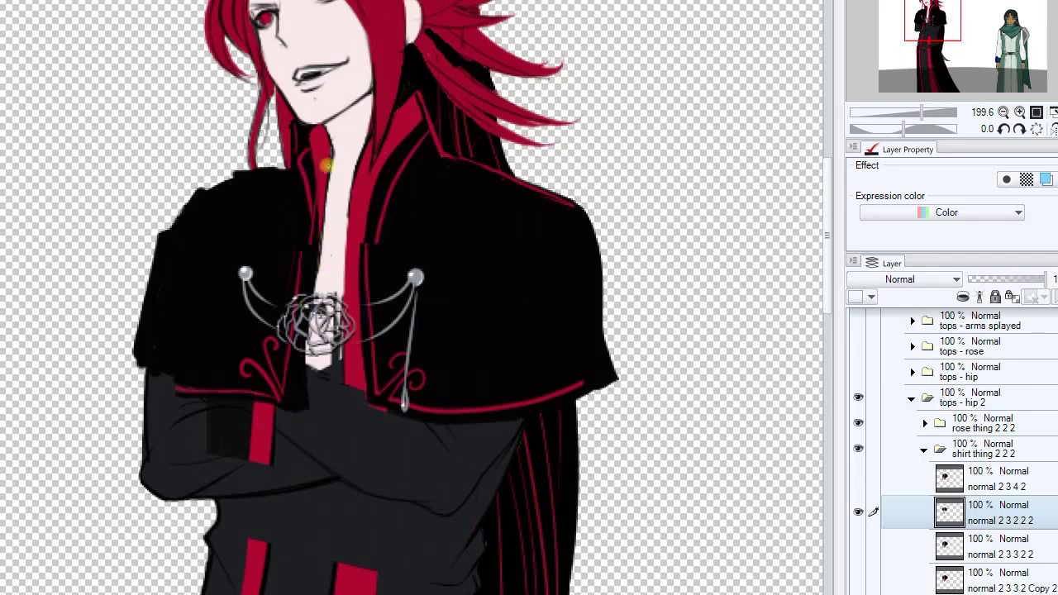
Remove the dark patch and stripe piece over the forearm, and extend the red torso stripes up to the crossed arms.
scroll(406, 226, up, 1)
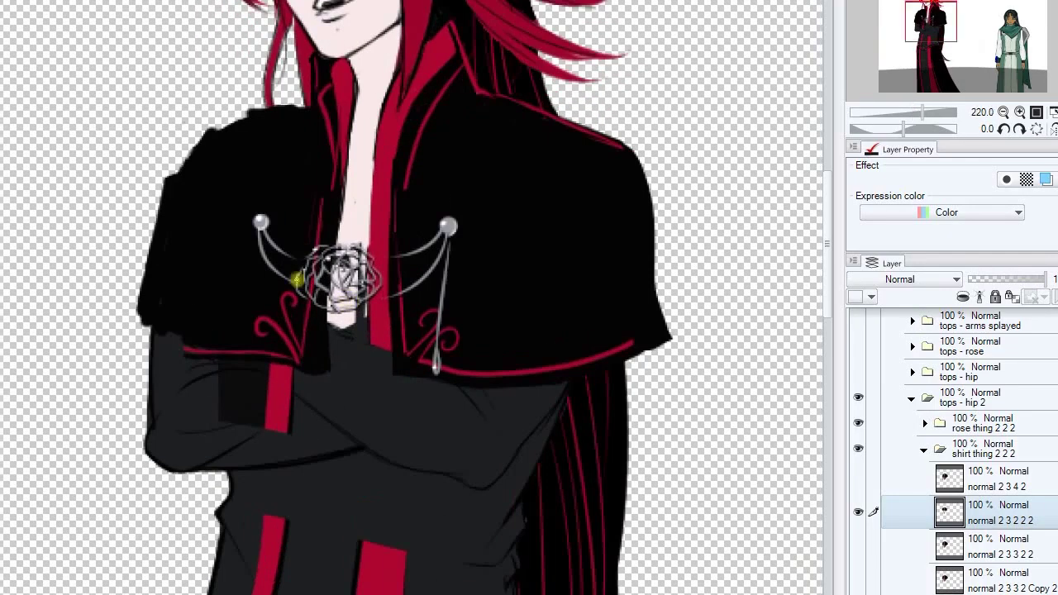
scroll(404, 404, down, 4)
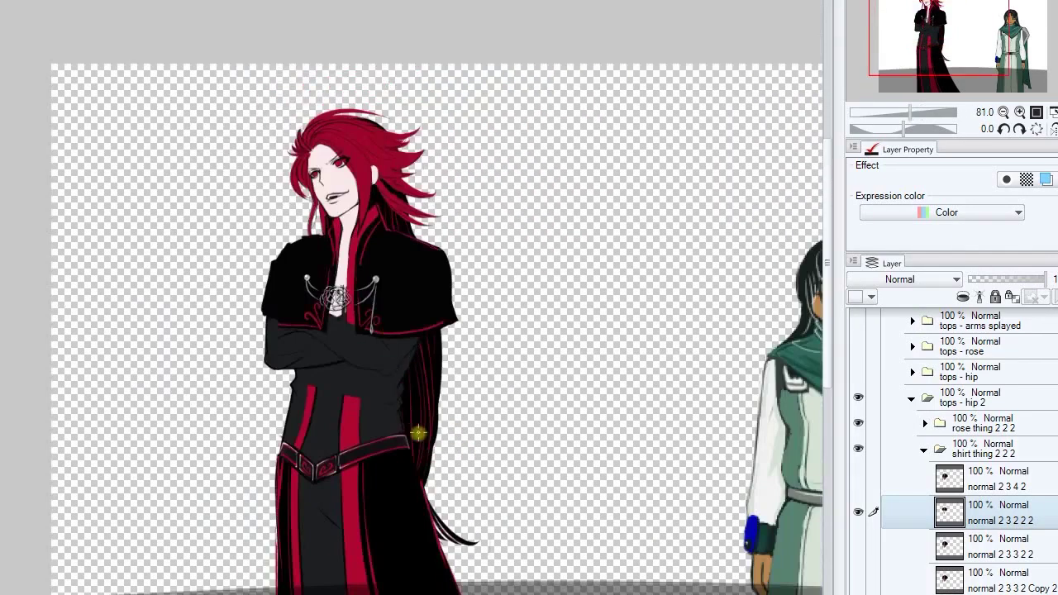
scroll(356, 353, up, 3)
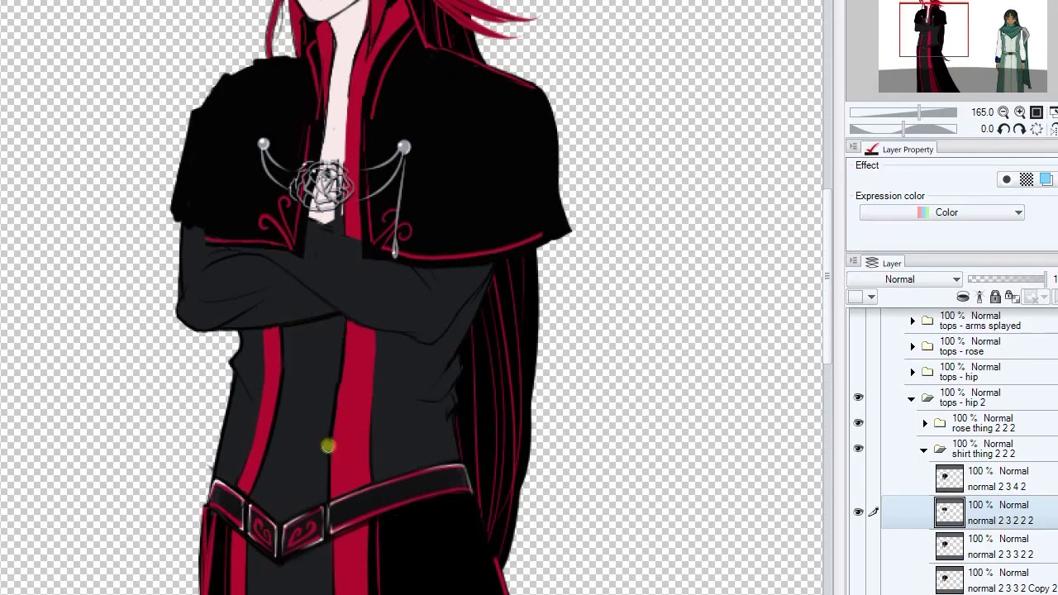
scroll(328, 447, up, 1)
scroll(496, 361, up, 1)
scroll(515, 362, down, 3)
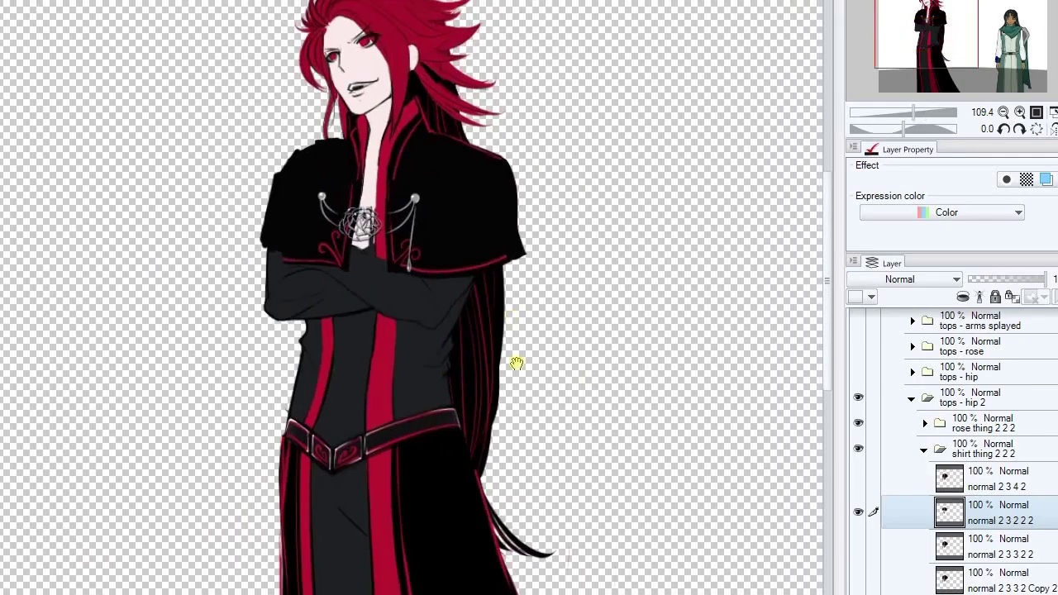
Smooth the black silhouette of the cape's left shoulder and outer edge down to the hem.
scroll(332, 152, up, 2)
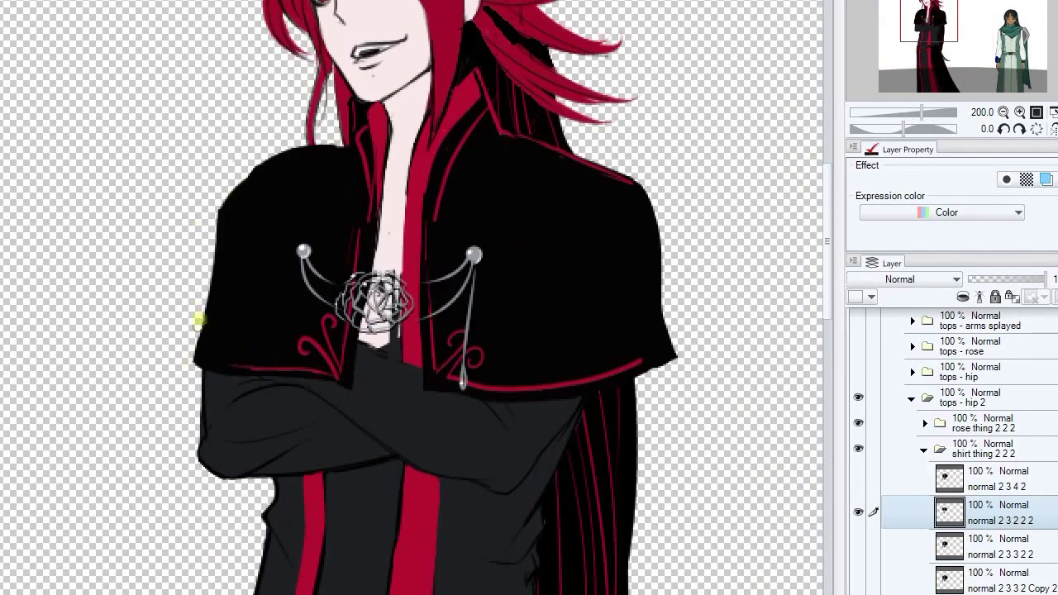
scroll(276, 165, down, 2)
scroll(278, 299, up, 2)
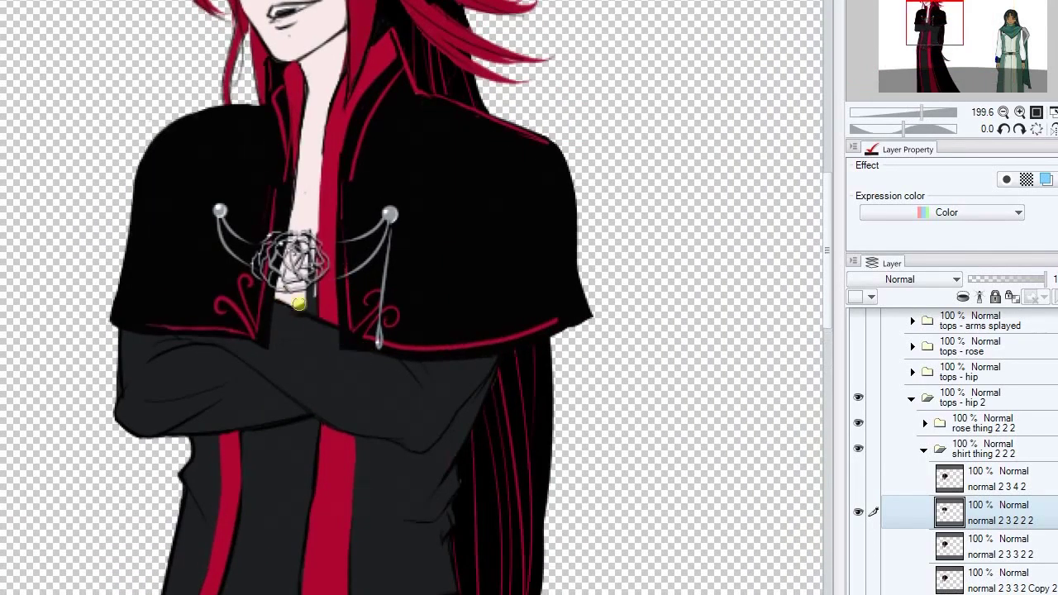
scroll(311, 228, down, 2)
scroll(278, 257, up, 2)
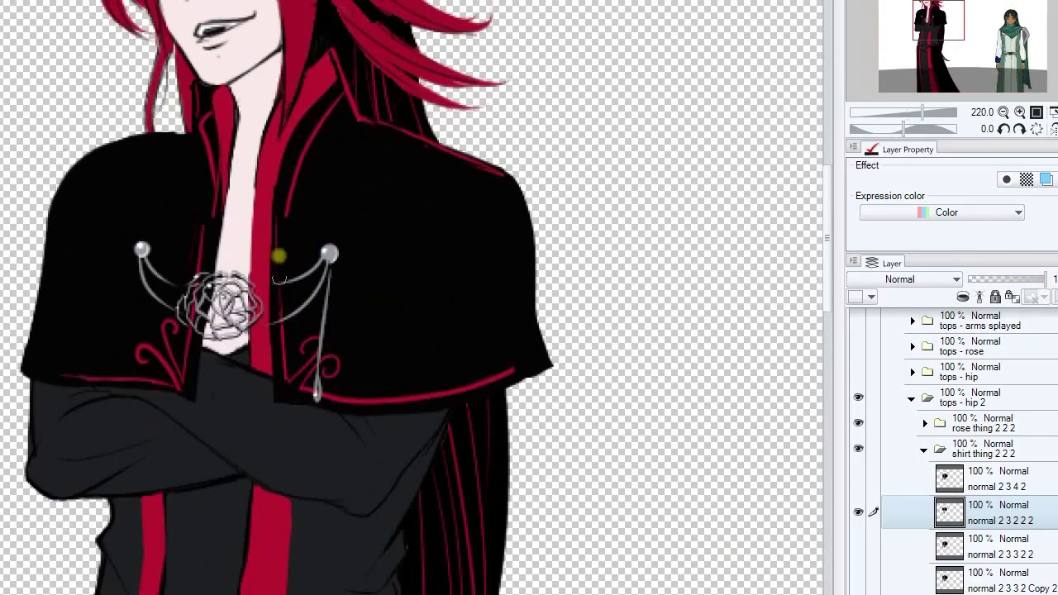
Paint red trim along the outer edges and shoulders of the short cape on layer normal 2 3 2 2 2.
scroll(196, 344, down, 3)
scroll(760, 224, up, 1)
drag(825, 236, 820, 357)
click(983, 452)
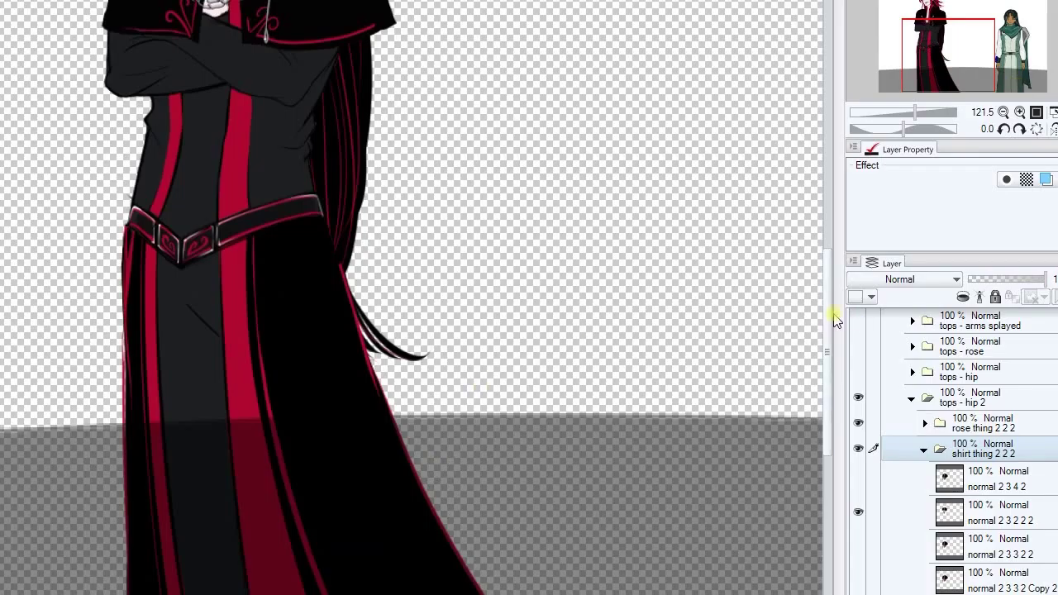
scroll(529, 411, up, 3)
ctrl+shift+click(421, 281)
scroll(422, 281, up, 2)
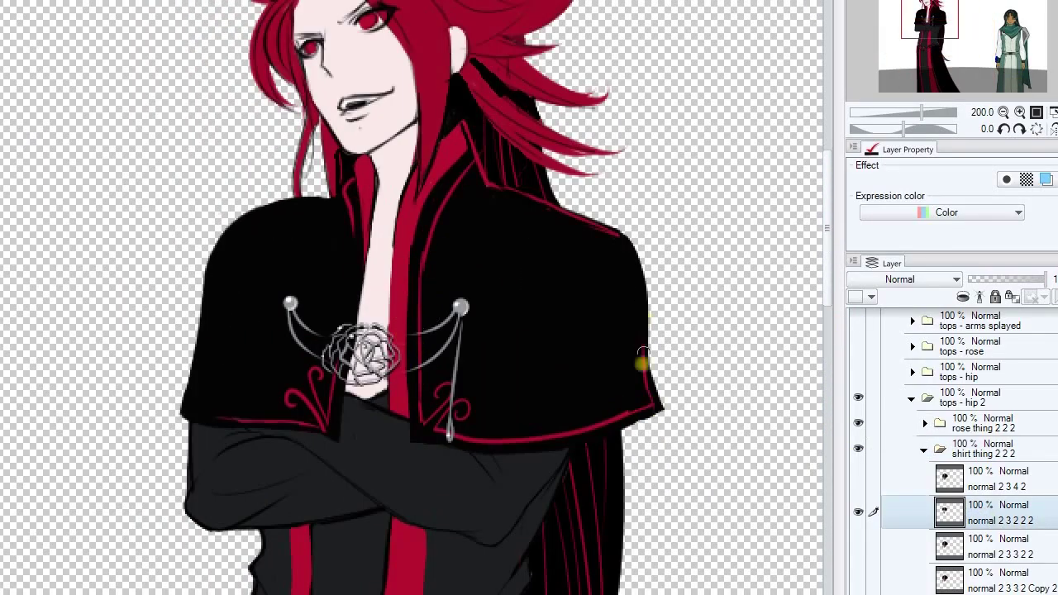
scroll(577, 345, down, 1)
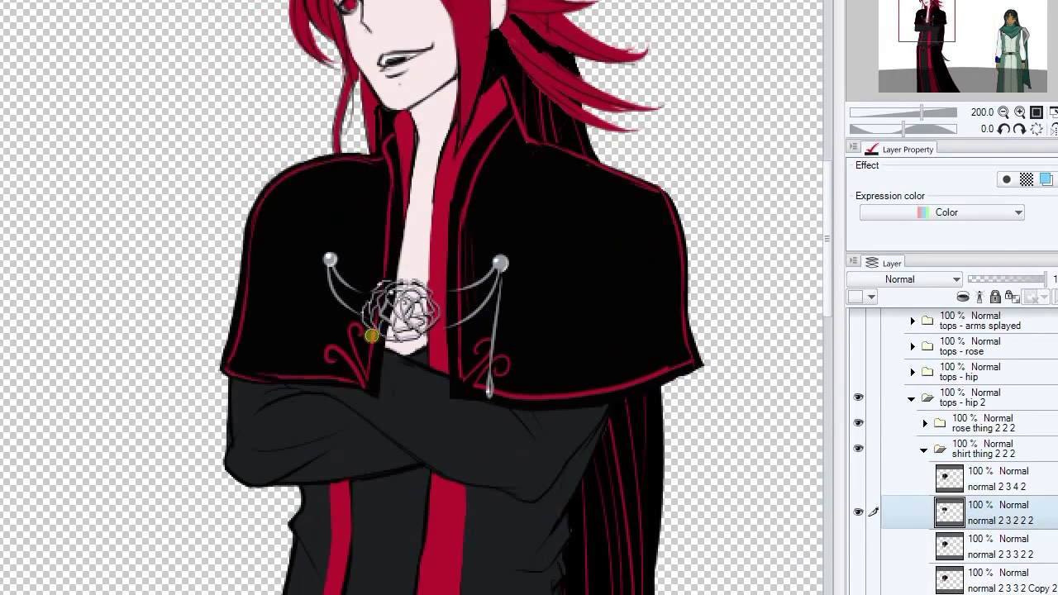
Refine the red trim along the short cape's collar, front edges and hem, and collapse the shirt thing 2 2 2 group.
scroll(372, 335, down, 3)
scroll(610, 394, up, 4)
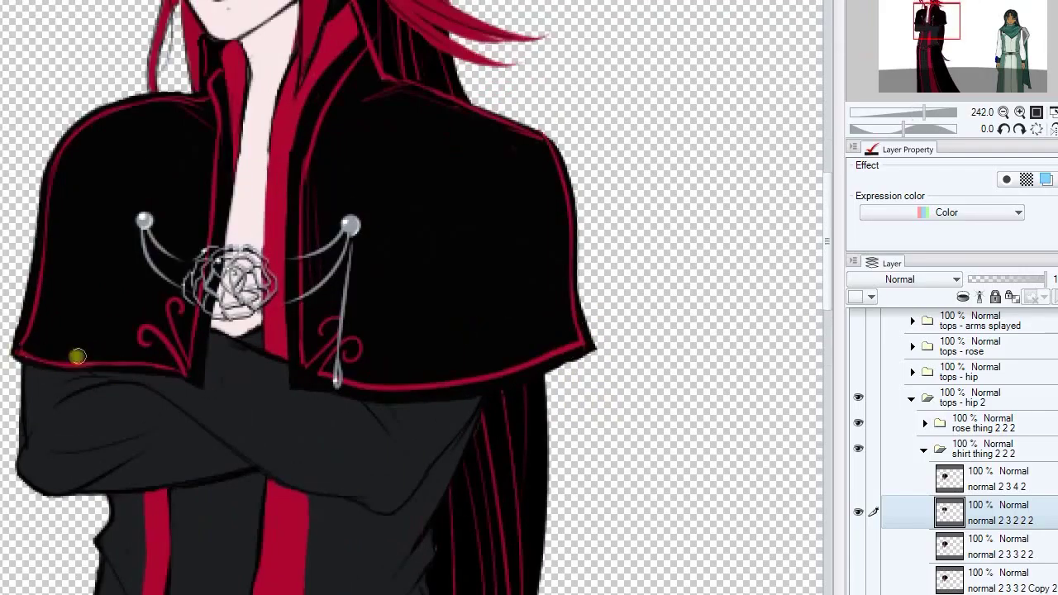
scroll(460, 288, down, 3)
scroll(474, 289, up, 4)
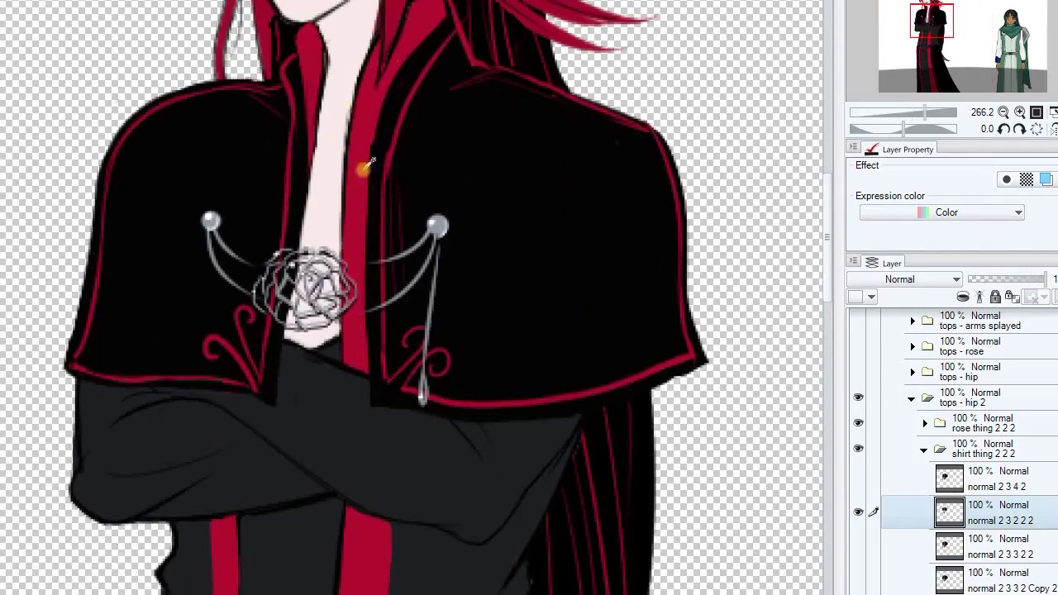
scroll(630, 384, down, 3)
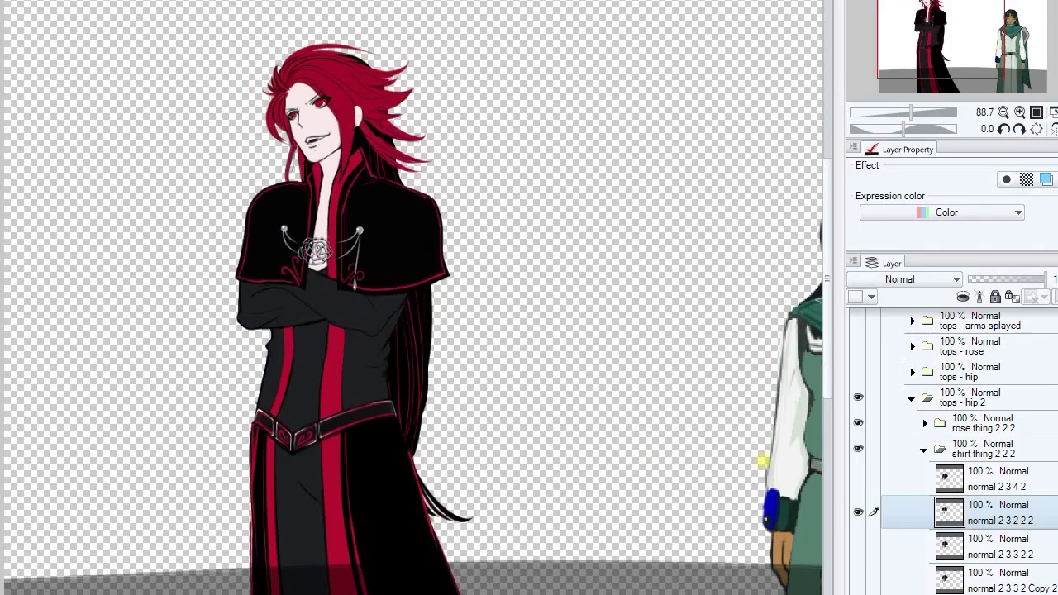
click(923, 449)
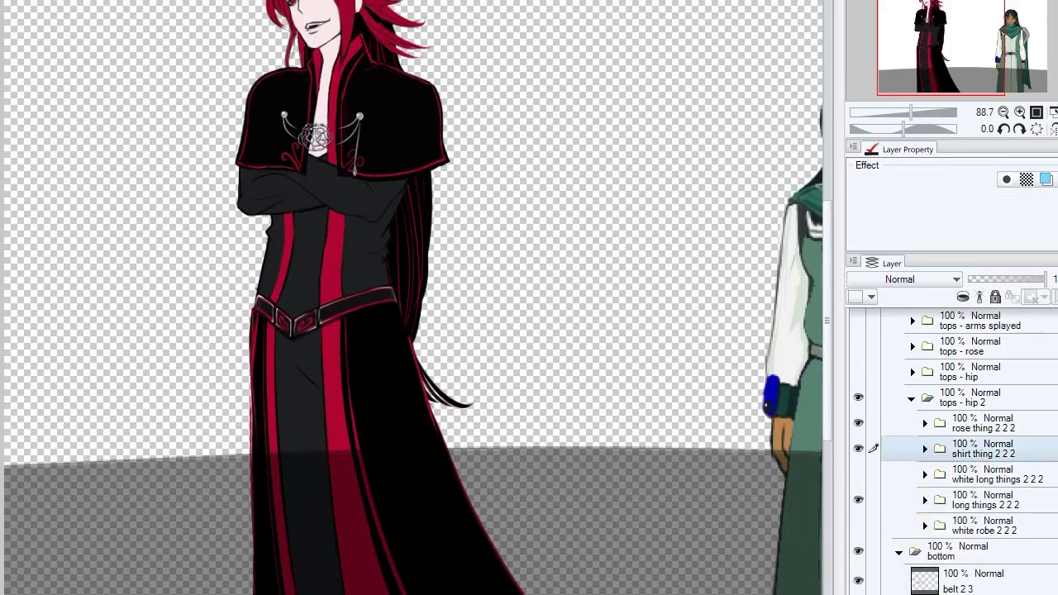
scroll(951, 454, down, 3)
click(865, 460)
click(868, 487)
scroll(461, 256, up, 1)
scroll(661, 284, down, 2)
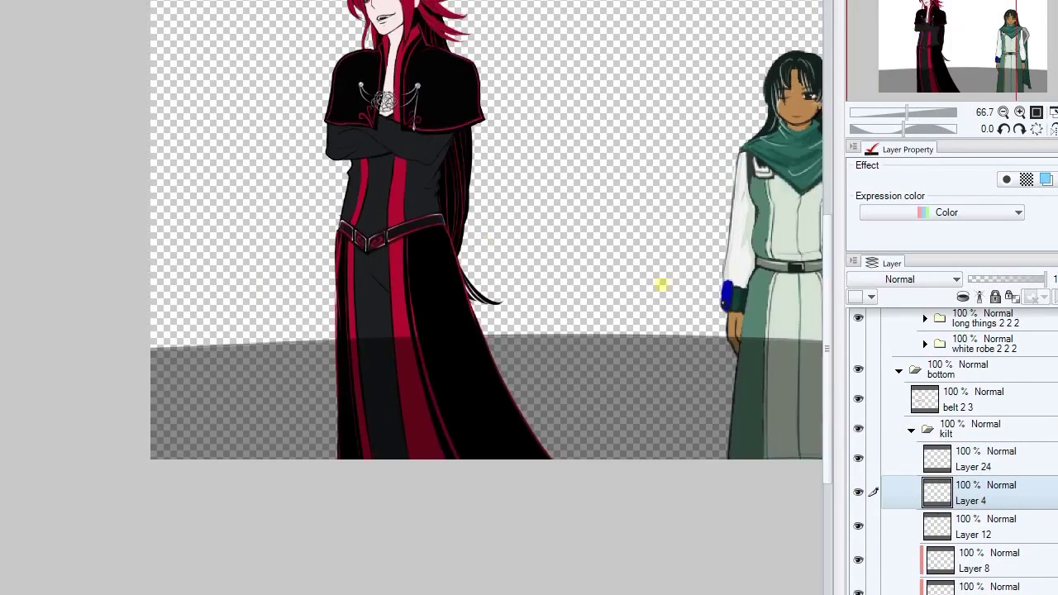
scroll(662, 284, up, 1)
scroll(950, 429, up, 3)
Fill a long black cape panel from the right shoulder down to the floor on Layer 13 2 3 2.
click(951, 495)
click(900, 498)
scroll(562, 358, up, 1)
scroll(529, 337, down, 1)
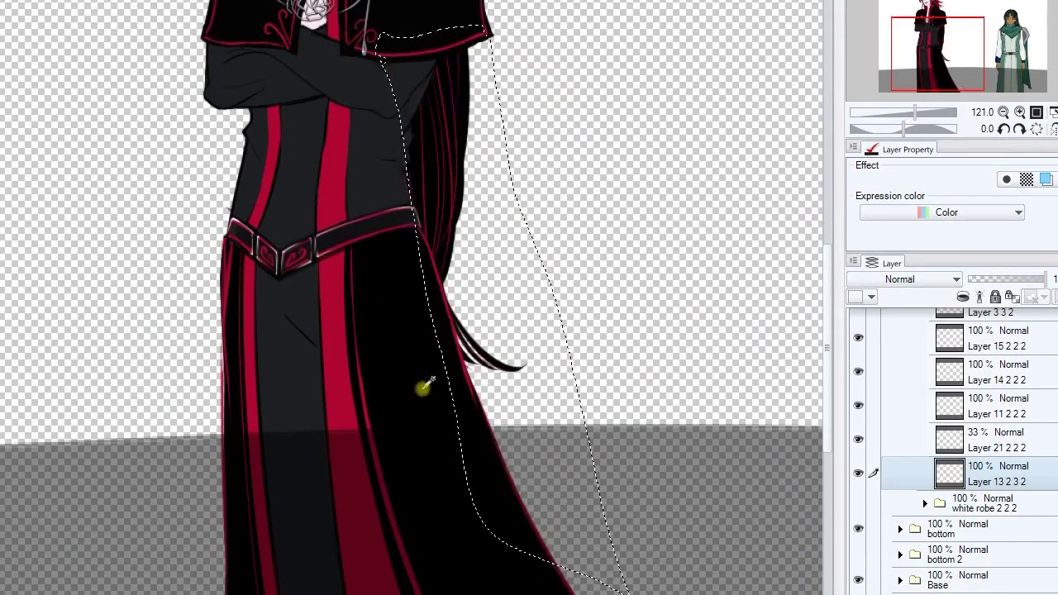
key(alt+Delete)
Fill the long cape's left panel with a red lining on Layer 21 2 2 2 and black behind it on Layer 13 2 3 2.
drag(302, 60, 285, 589)
key(alt+Delete)
key(ctrl+d)
click(905, 474)
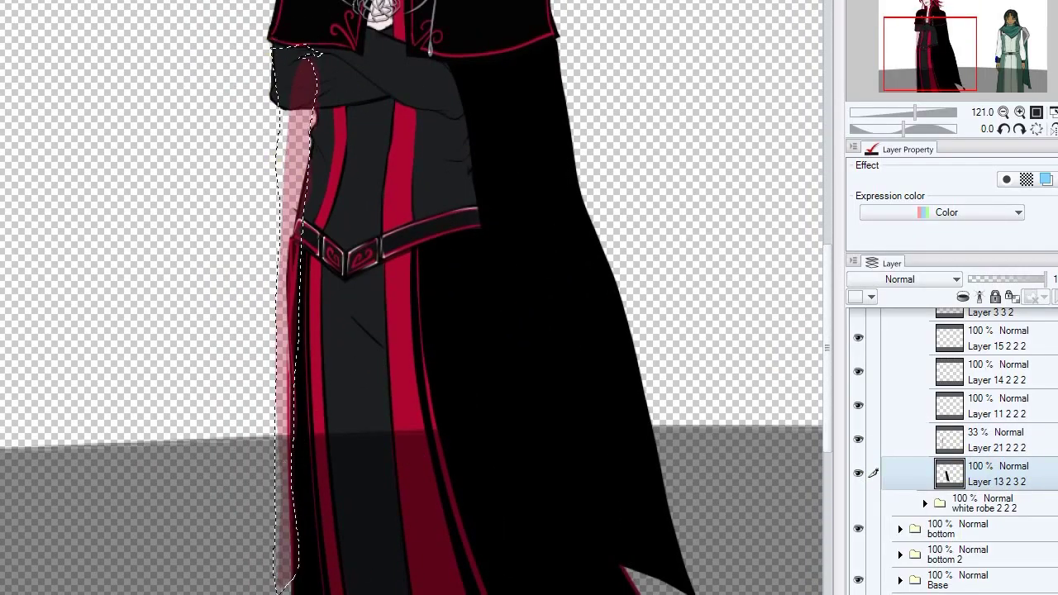
key(alt+Delete)
key(ctrl+d)
scroll(463, 383, up, 2)
mouse_move(314, 130)
mouse_down()
mouse_move(324, 134)
mouse_move(315, 130)
mouse_up()
Paint a black border along the long cape's left edge and clean up its outer contour and lower tips on Layer 13 2 3 2.
ctrl+click(984, 452)
key(ctrl+minus)
key(ctrl+minus)
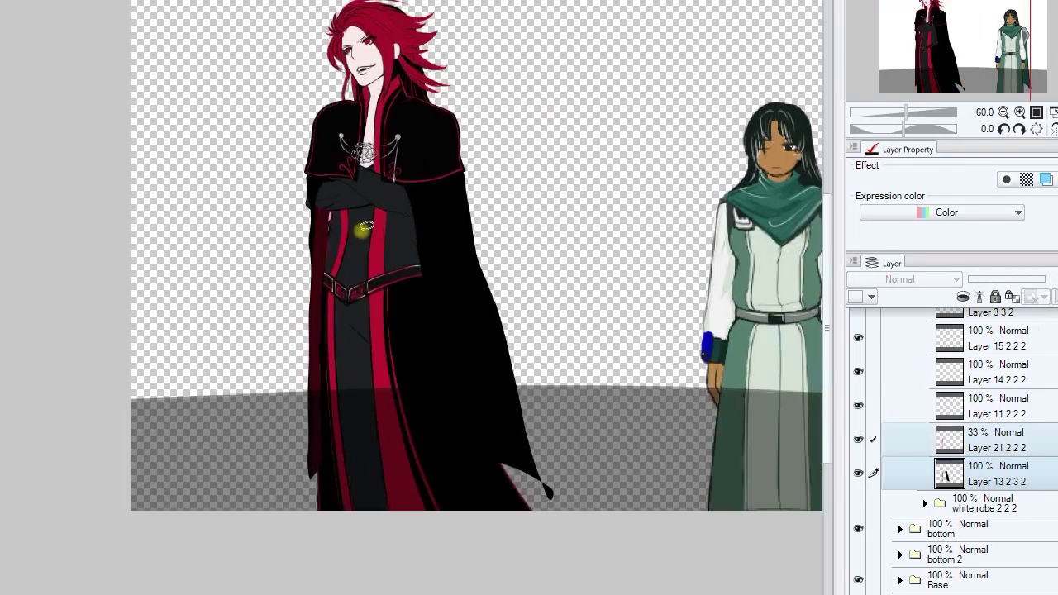
key(ctrl+d)
mouse_move(571, 306)
mouse_down()
mouse_move(727, 300)
mouse_move(463, 388)
mouse_move(402, 364)
mouse_up()
drag(548, 78, 182, 300)
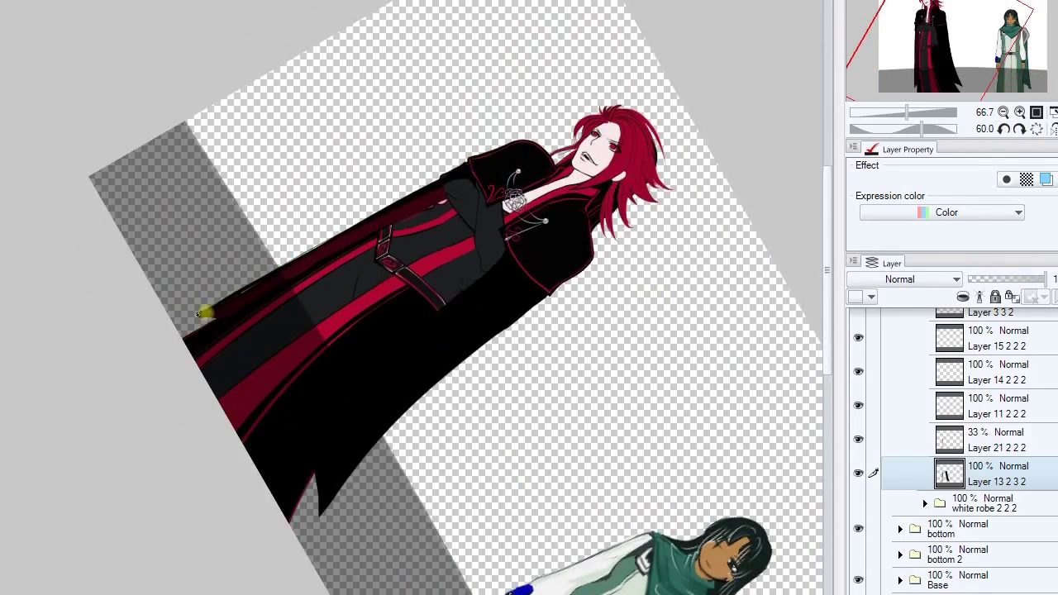
key(ctrl+z)
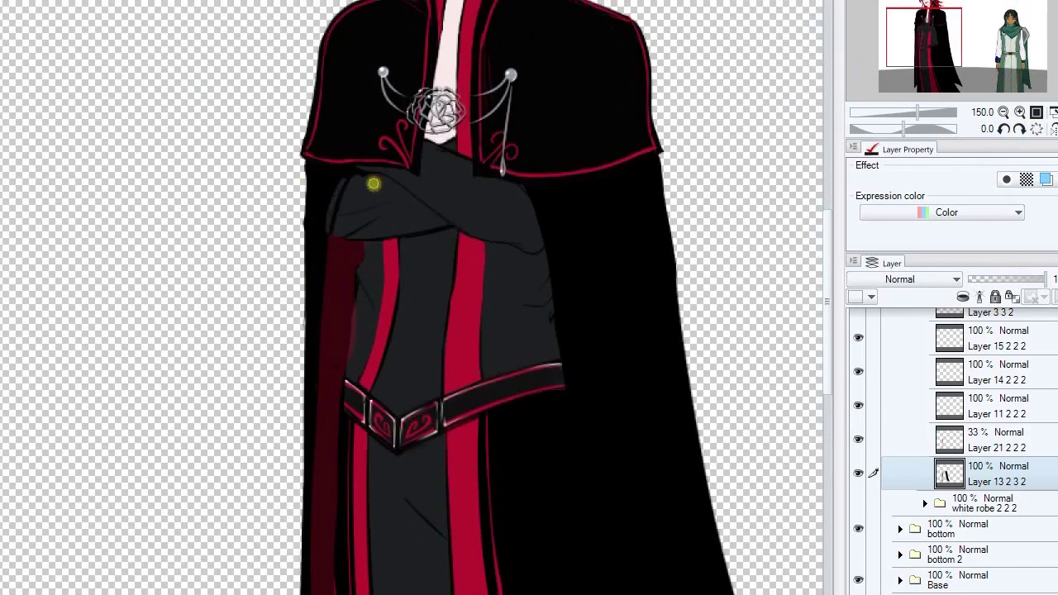
scroll(374, 184, down, 3)
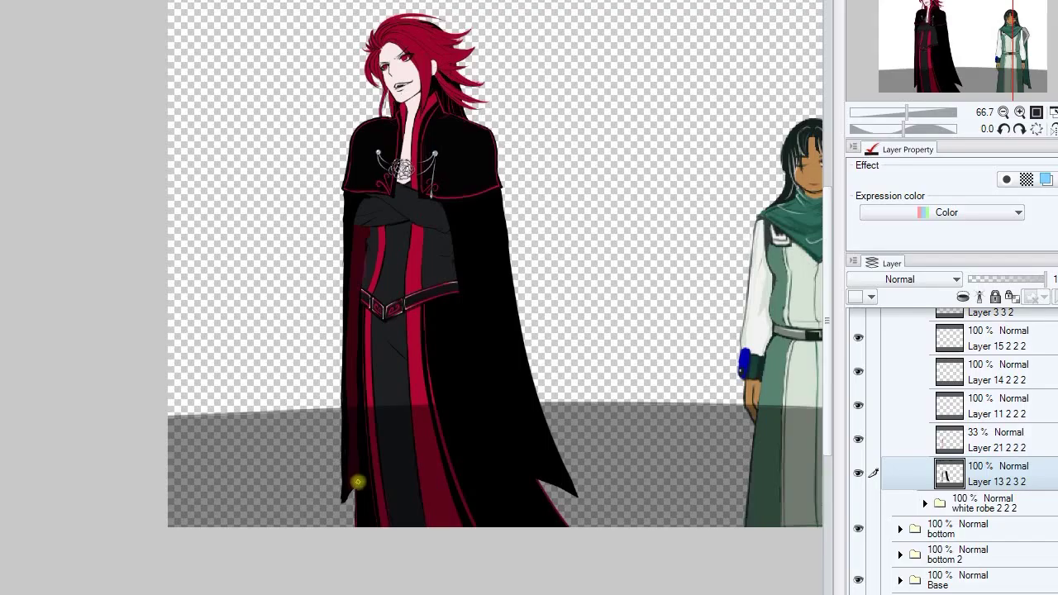
scroll(404, 372, up, 3)
scroll(378, 215, down, 4)
scroll(1029, 421, up, 2)
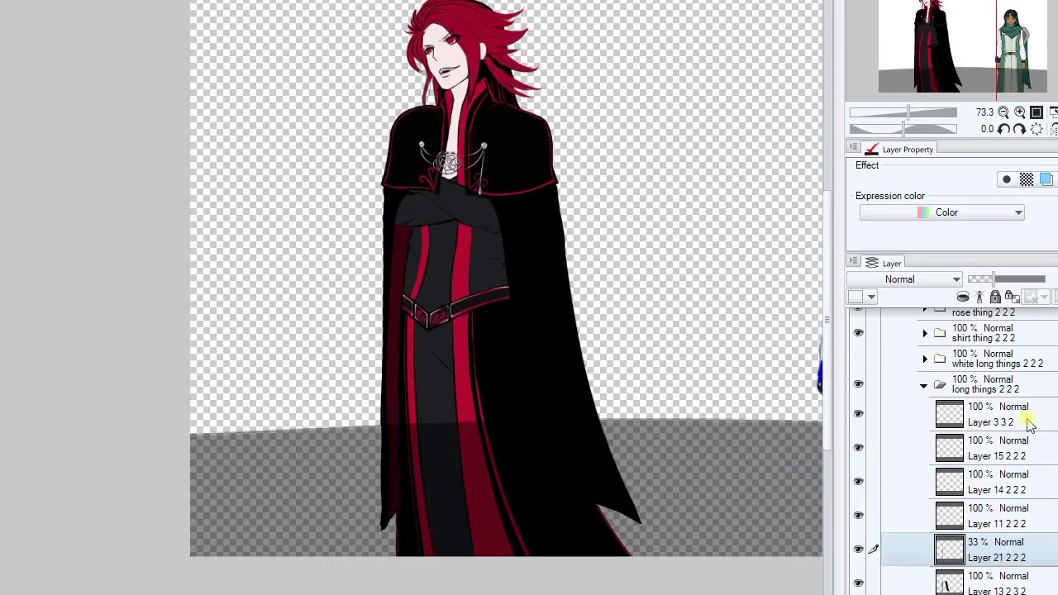
Delete layers Layer 3 3 2, Layer 15 2 2 2 and Layer 14 2 2 2 from the long things 2 2 2 group.
click(992, 417)
key(Delete)
key(Delete)
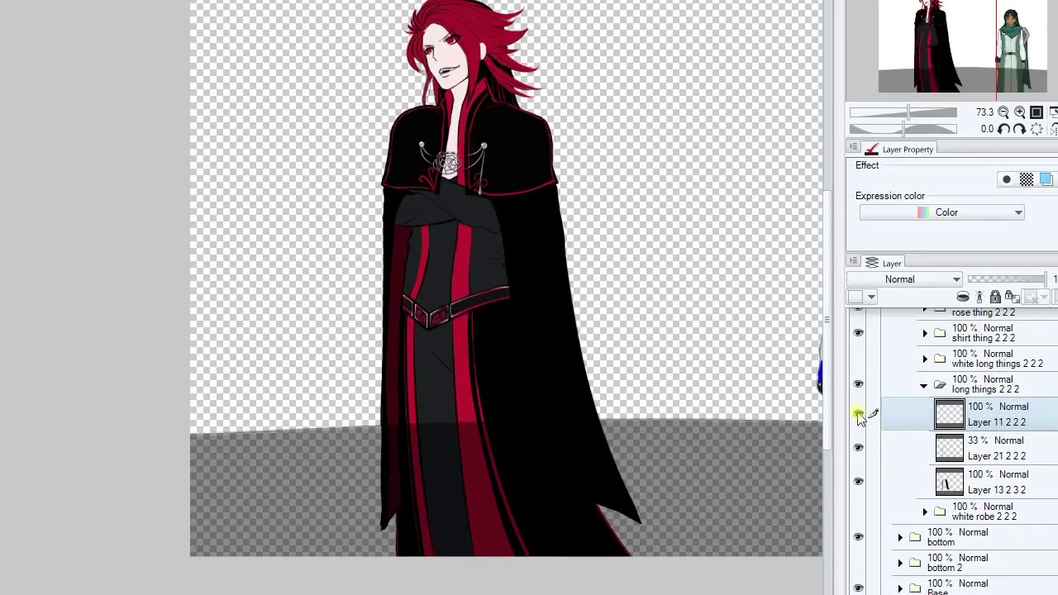
Draw dark red trim lines along the long cape's front edges, hem and outer contour on Layer 44.
scroll(557, 392, up, 2)
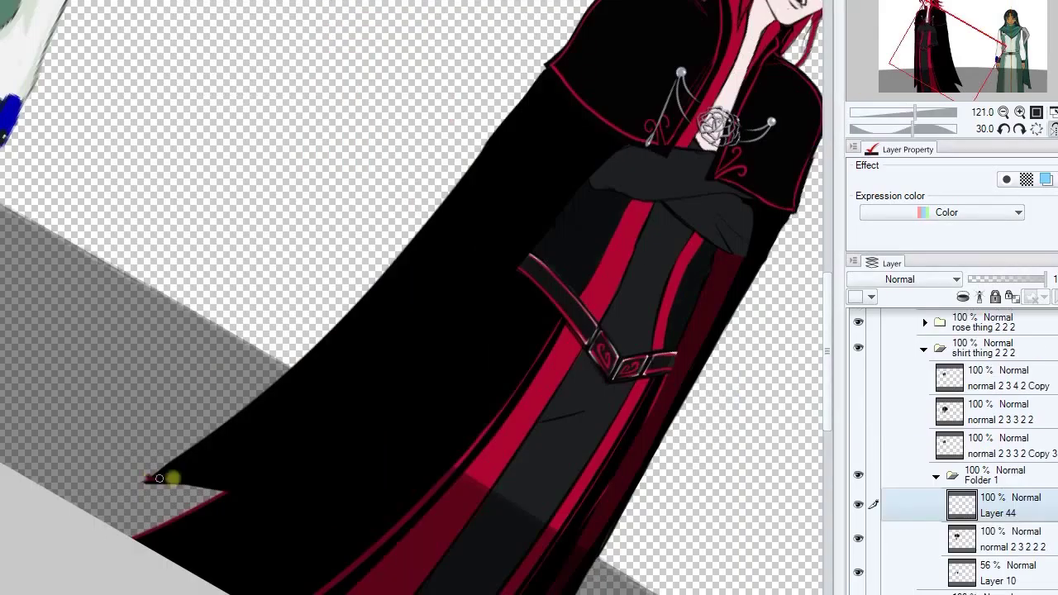
drag(160, 478, 259, 475)
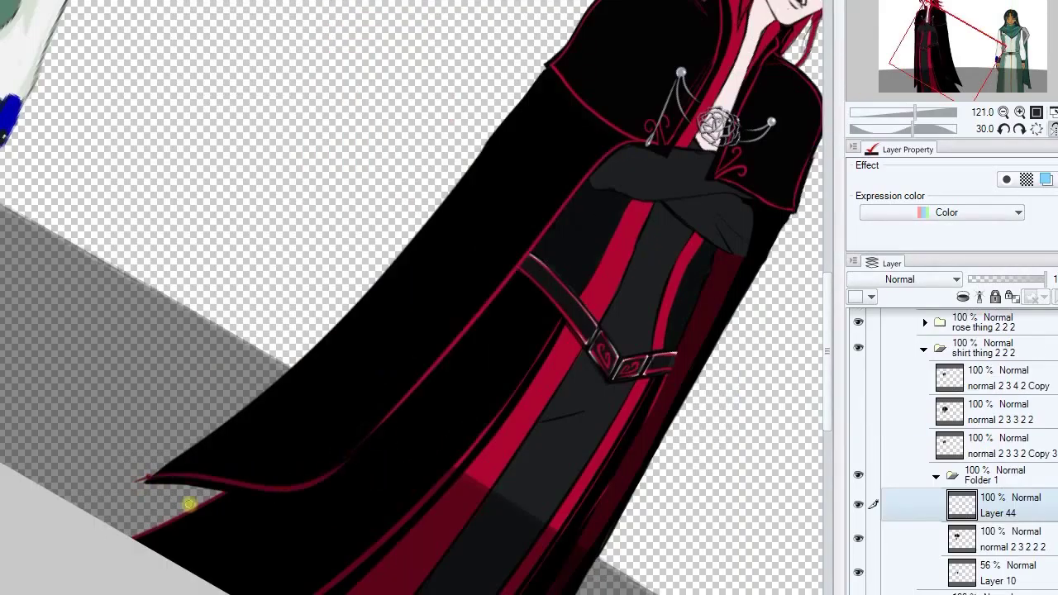
scroll(611, 195, up, 2)
scroll(685, 111, down, 5)
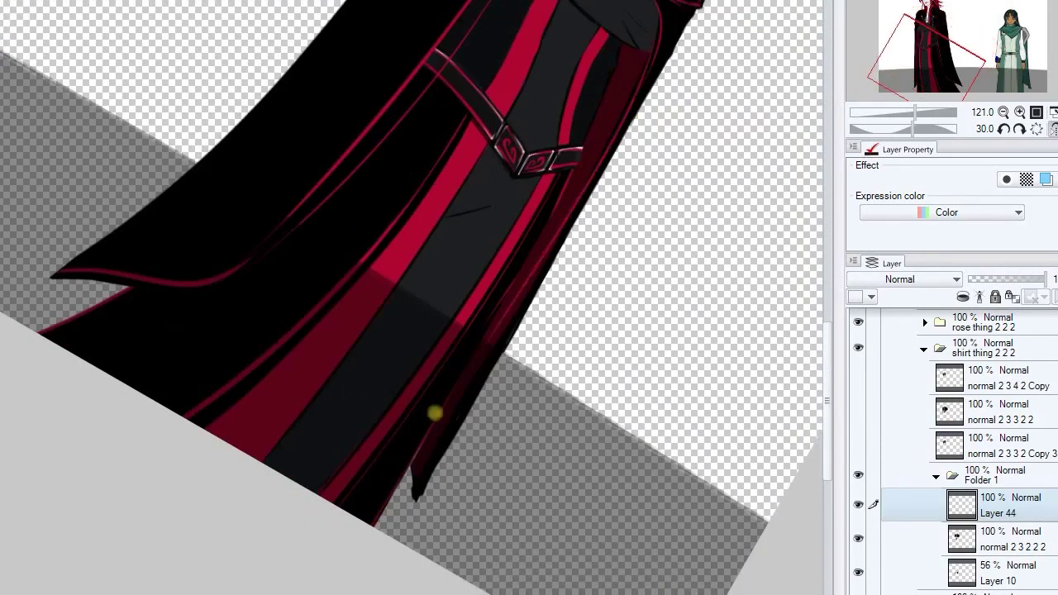
scroll(625, 237, up, 3)
scroll(685, 229, down, 3)
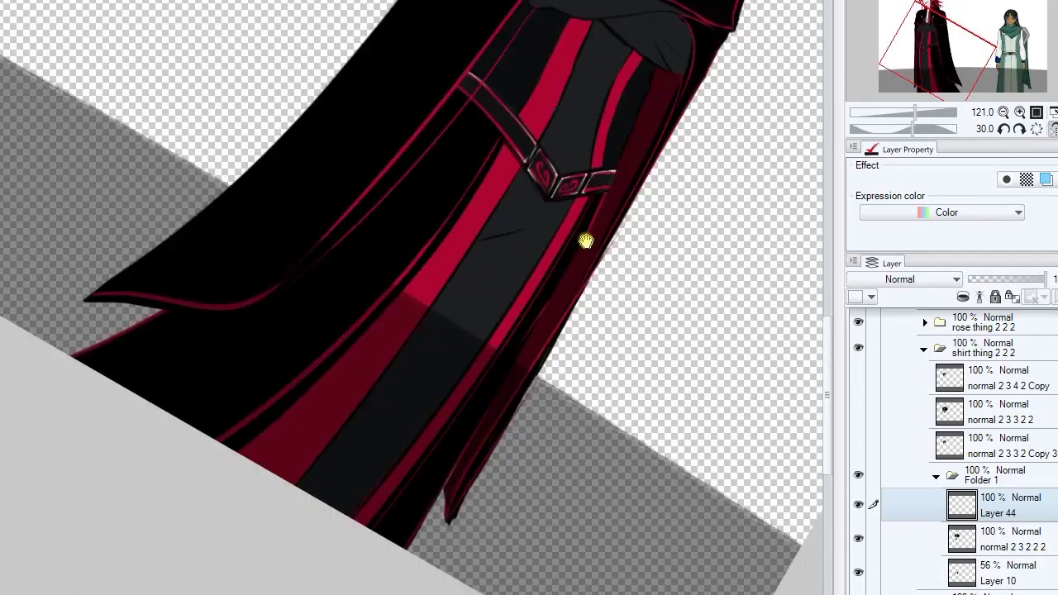
scroll(451, 545, up, 3)
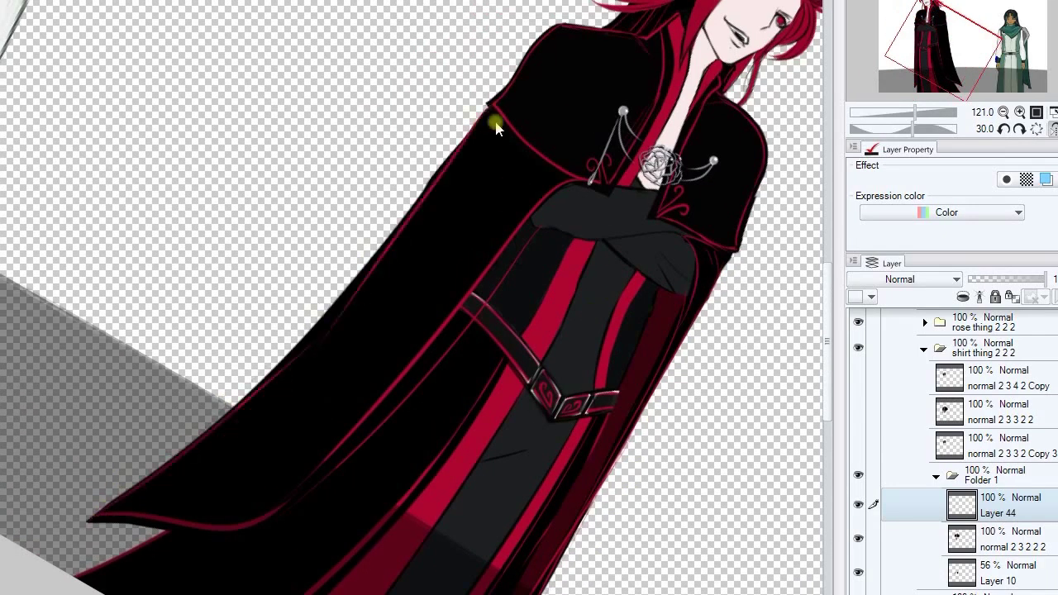
Refine the long cape's outer contour on Layer 13 2 3 2 and move Layer 44 into the long things 2 2 2 group.
key(ctrl+at)
ctrl+shift+click(719, 362)
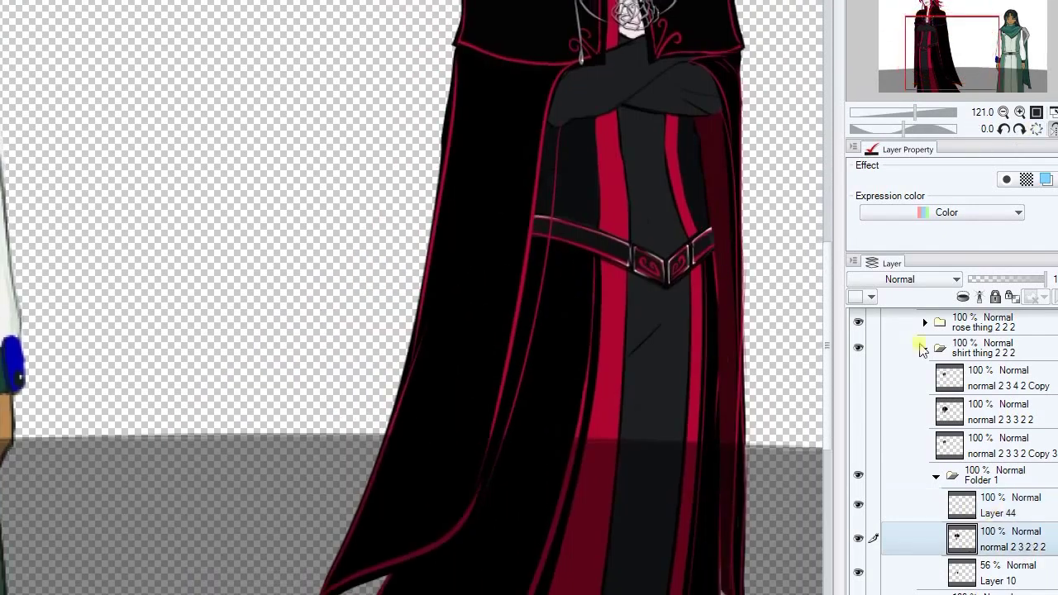
key(asciicircum)
key(asciicircum)
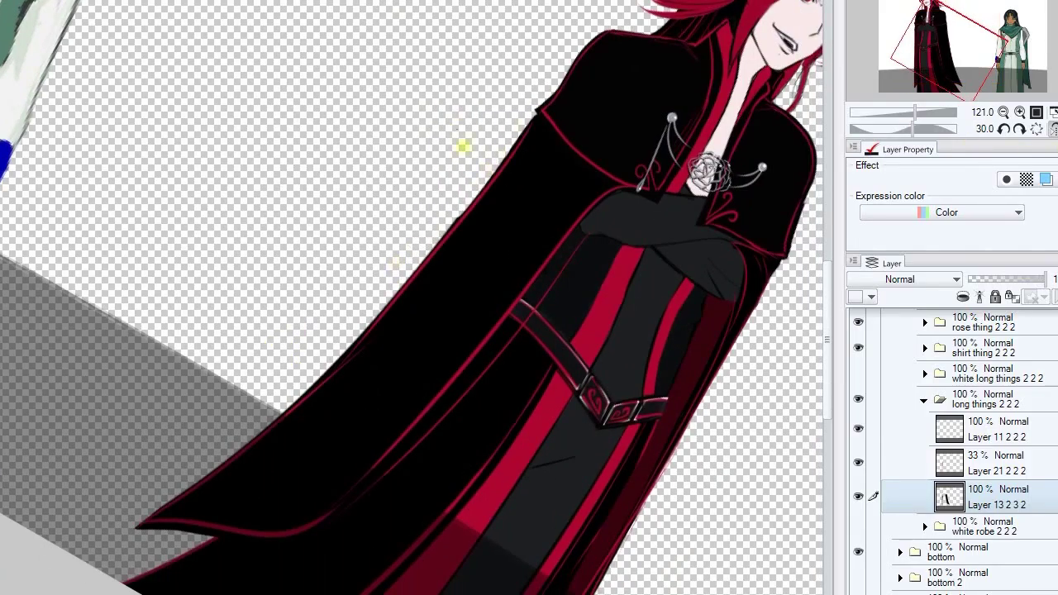
scroll(425, 244, down, 2)
ctrl+shift+click(364, 312)
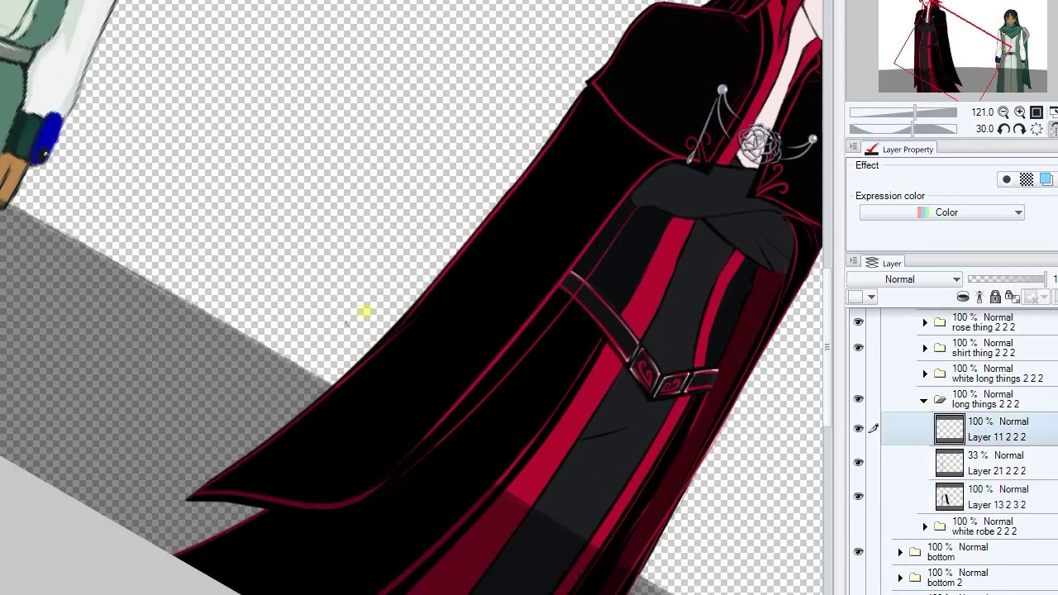
key(ctrl+at)
scroll(951, 413, up, 3)
drag(983, 433, 1029, 457)
Clean up the area between the cape's inner edge and the waist on Layer 10 and Layer 13 2 3 2, and hide Layer 11 2 2 2.
ctrl+shift+click(496, 161)
scroll(496, 161, up, 3)
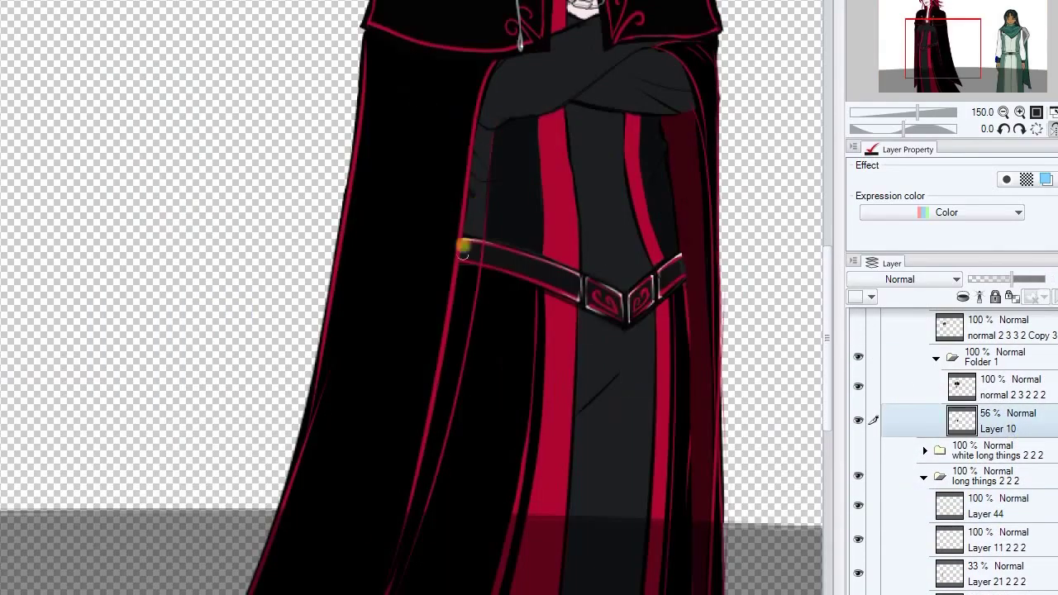
scroll(592, 475, down, 3)
scroll(592, 475, up, 2)
ctrl+shift+click(503, 191)
scroll(492, 126, up, 1)
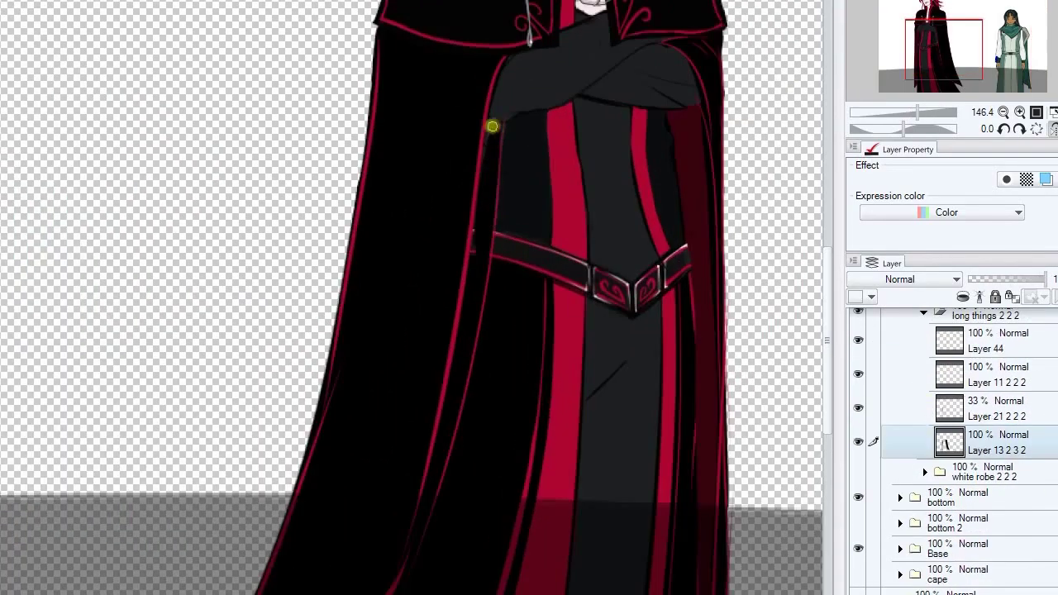
scroll(510, 258, up, 3)
click(862, 378)
ctrl+shift+click(499, 208)
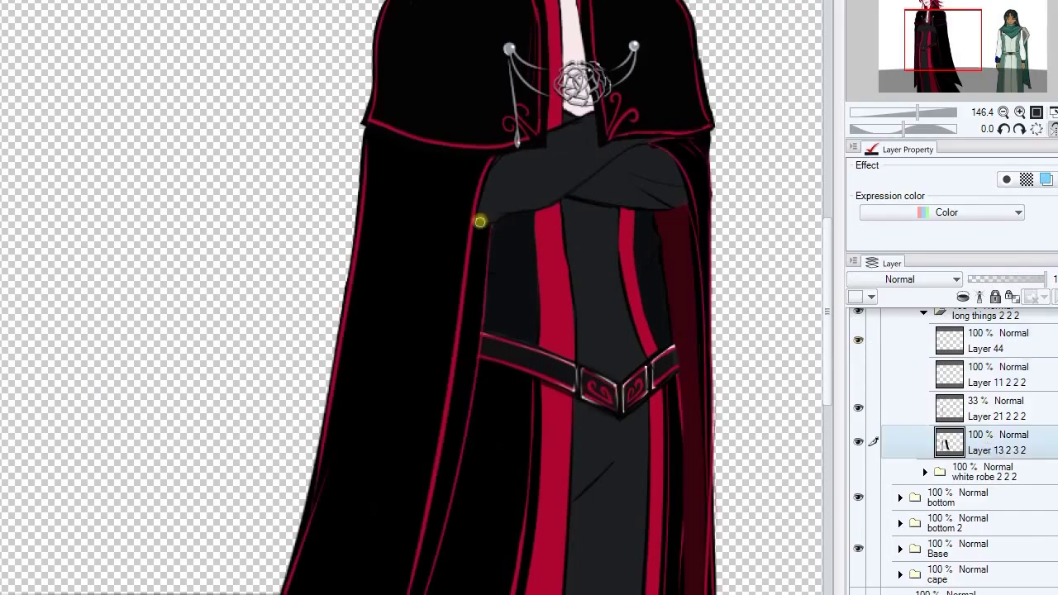
Paint a dark red lining strip along the wide cape panel's inner edge on Layer 21 2 2 2.
scroll(480, 220, down, 3)
ctrl+shift+click(662, 383)
key(minus)
key(minus)
scroll(407, 339, up, 1)
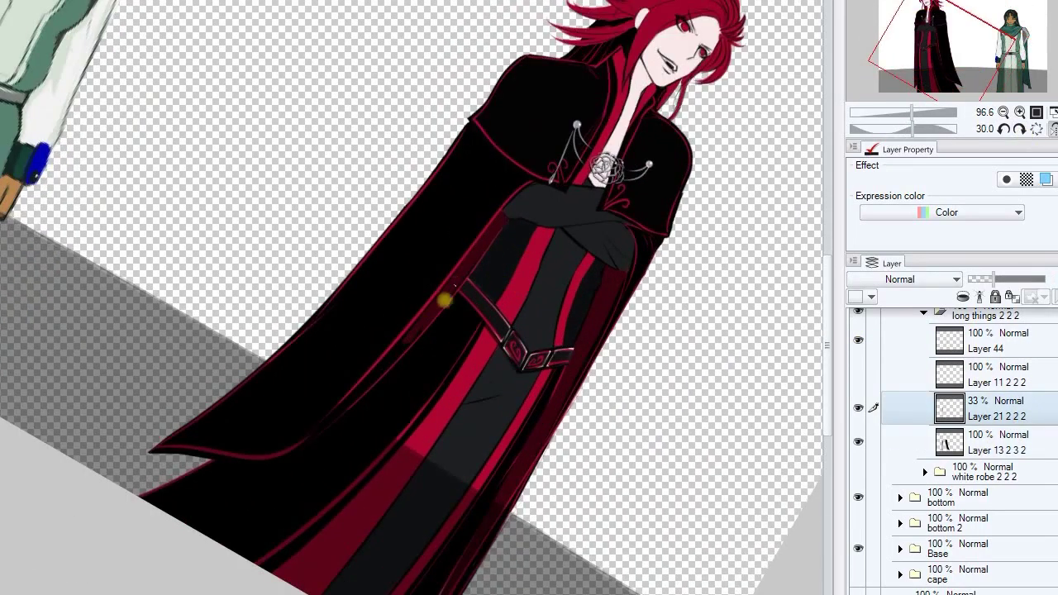
scroll(434, 319, up, 3)
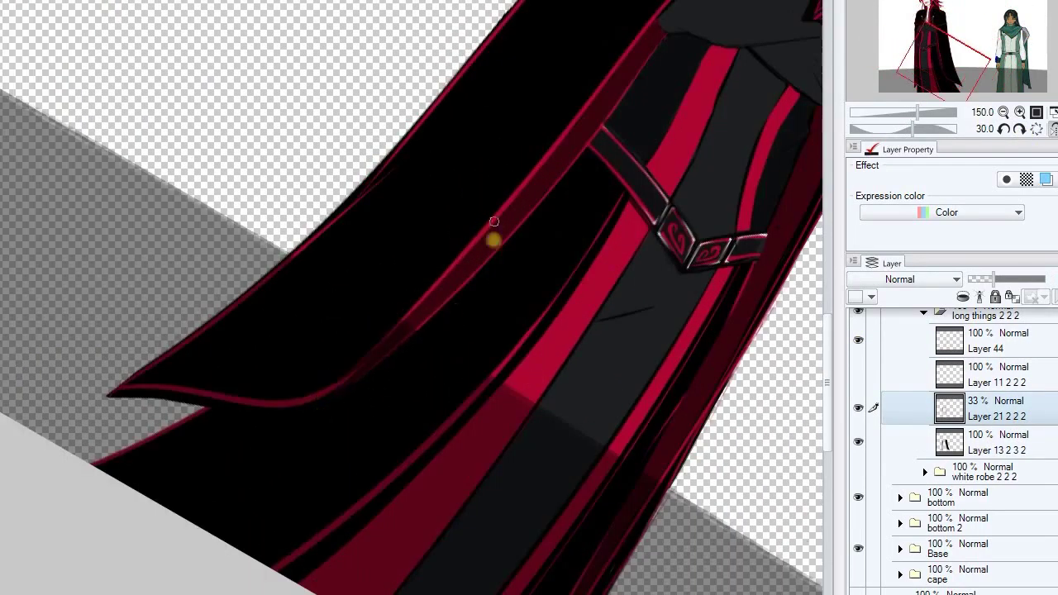
Touch up the long cape's black fill, red trim and lining on Layer 13 2 3 2, Layer 44 and Layer 21 2 2 2.
key(ctrl+at)
ctrl+shift+click(650, 235)
drag(627, 264, 643, 457)
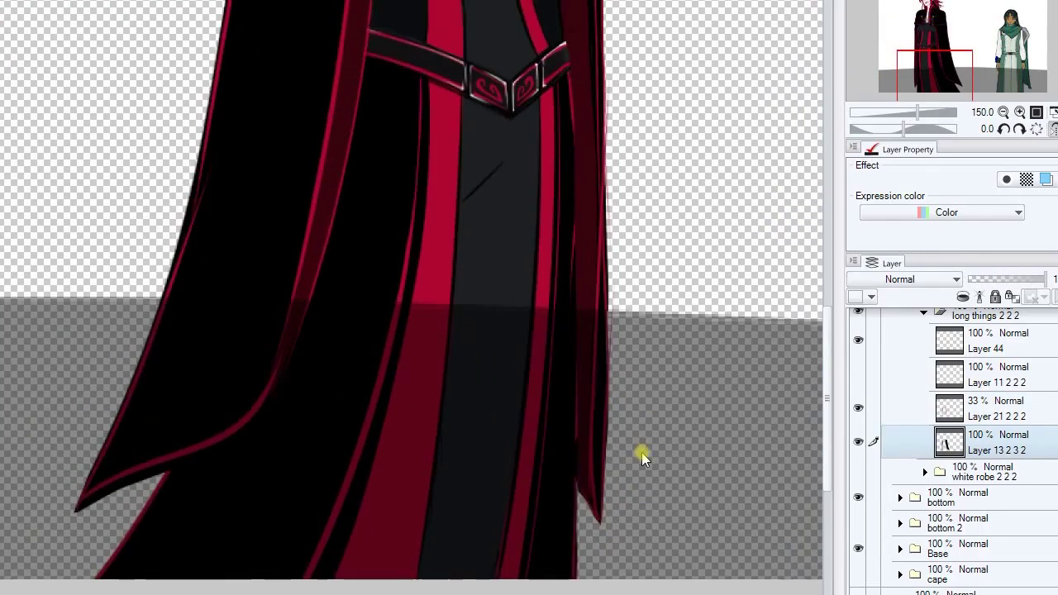
drag(583, 4, 584, 366)
ctrl+shift+click(564, 385)
scroll(570, 385, down, 3)
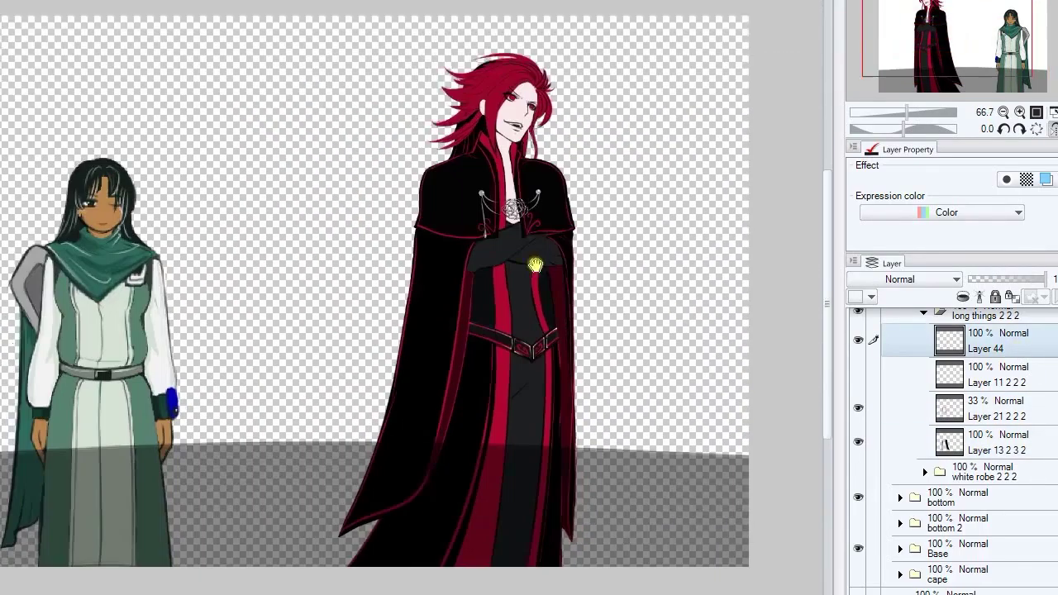
ctrl+shift+click(440, 488)
scroll(448, 293, up, 3)
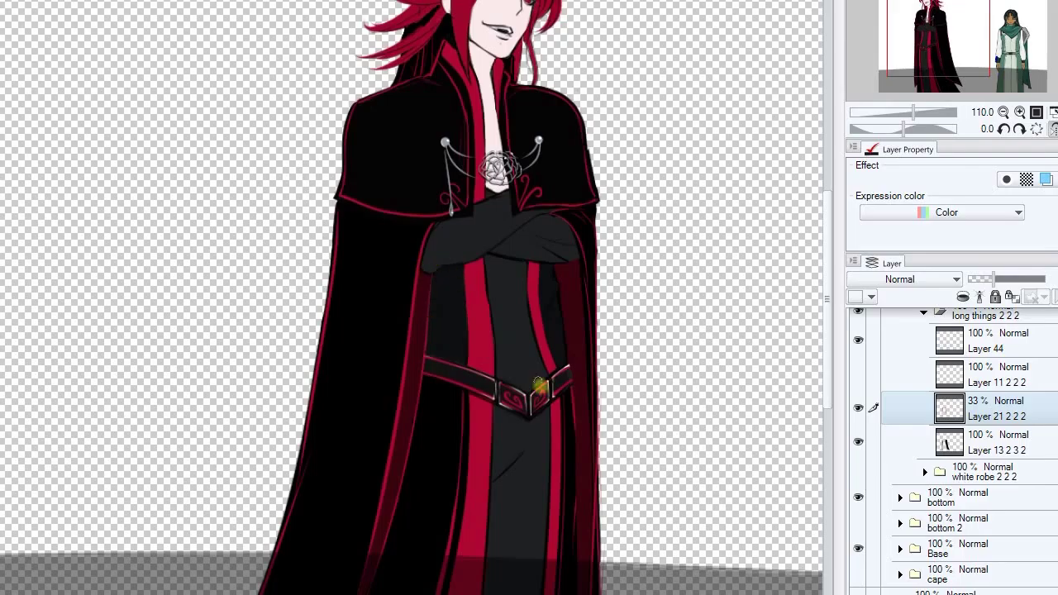
scroll(539, 385, down, 3)
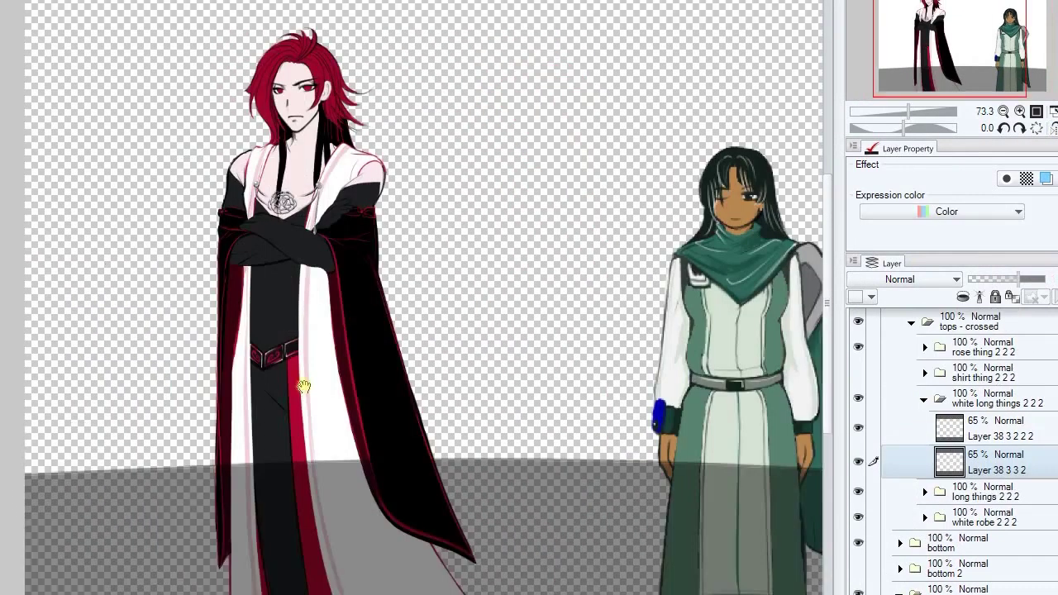
Lasso the robe's wide flaring side from shoulder to floor and fill it with white on Layer 38 3 3 2.
drag(303, 386, 324, 344)
drag(331, 189, 444, 333)
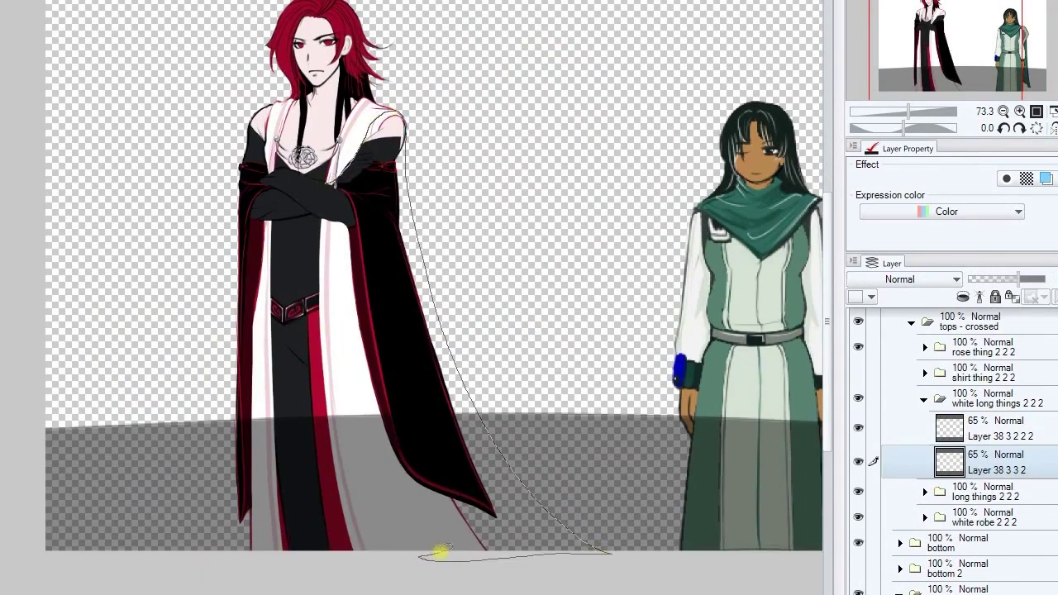
drag(441, 552, 363, 244)
click(510, 571)
key(ctrl+d)
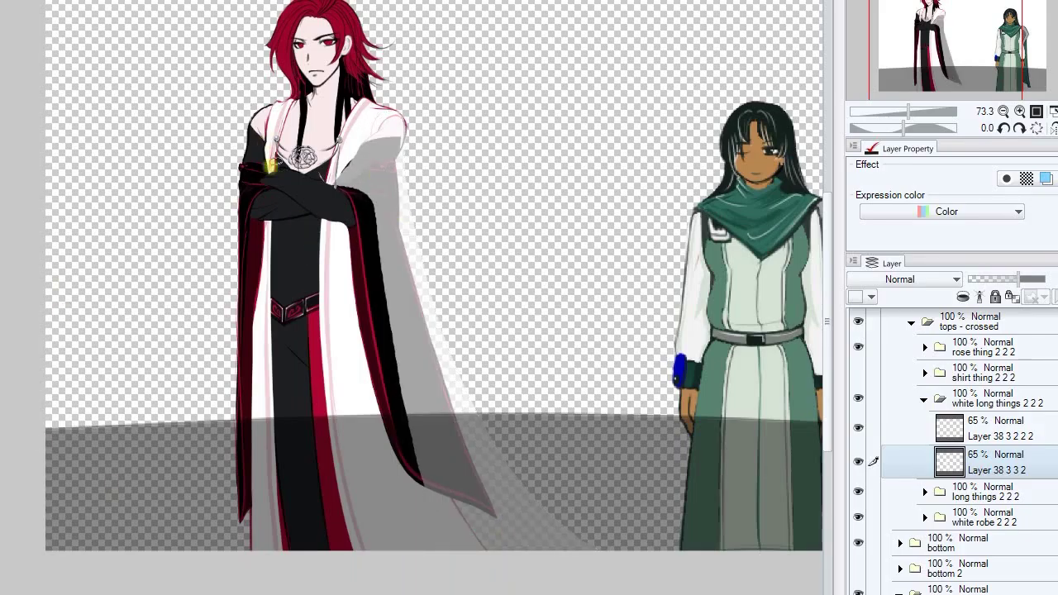
Fill the robe's narrow side and sleeve with white on Layer 38 3 3 2 and merge Layer 38 3 2 2 2 into it.
drag(266, 172, 271, 144)
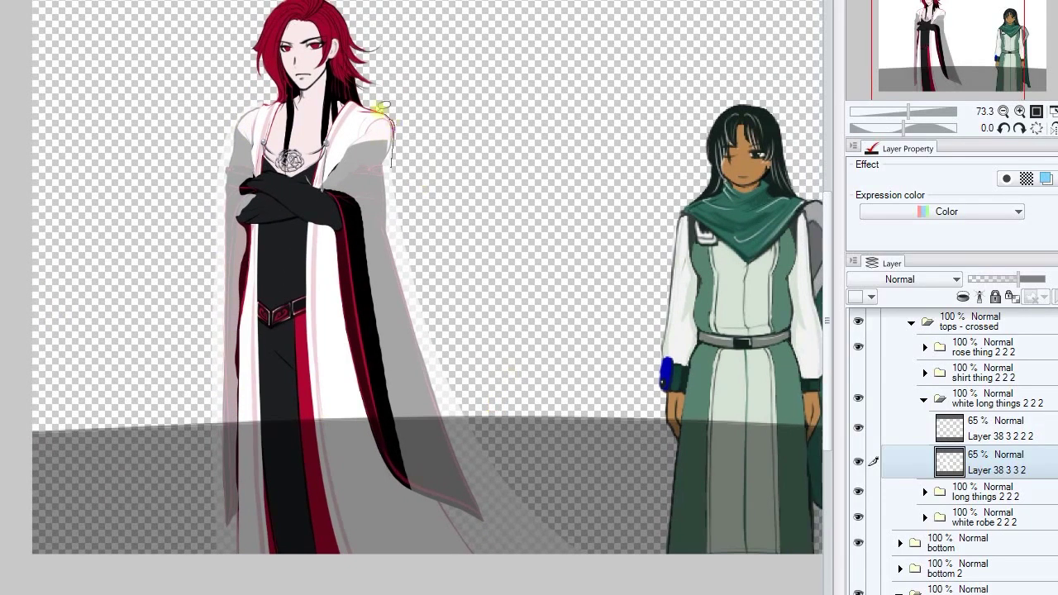
click(971, 442)
key(ctrl+e)
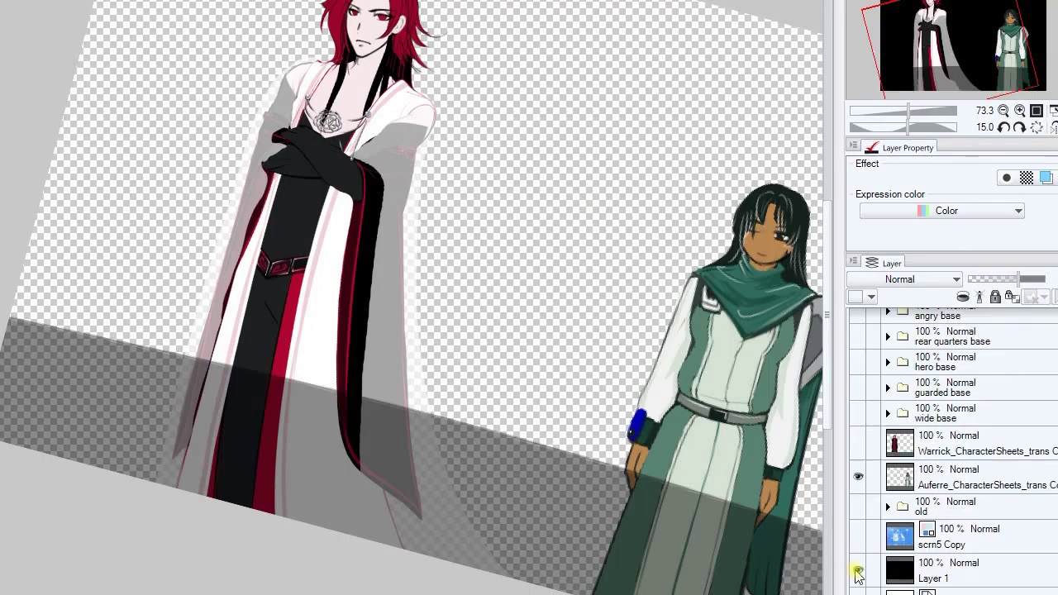
Show the black Layer 1 as a backdrop and smooth the white cape's outer contours on Layer 38 3 3 2.
click(1019, 127)
click(1019, 127)
click(1020, 127)
click(1019, 127)
scroll(276, 405, up, 3)
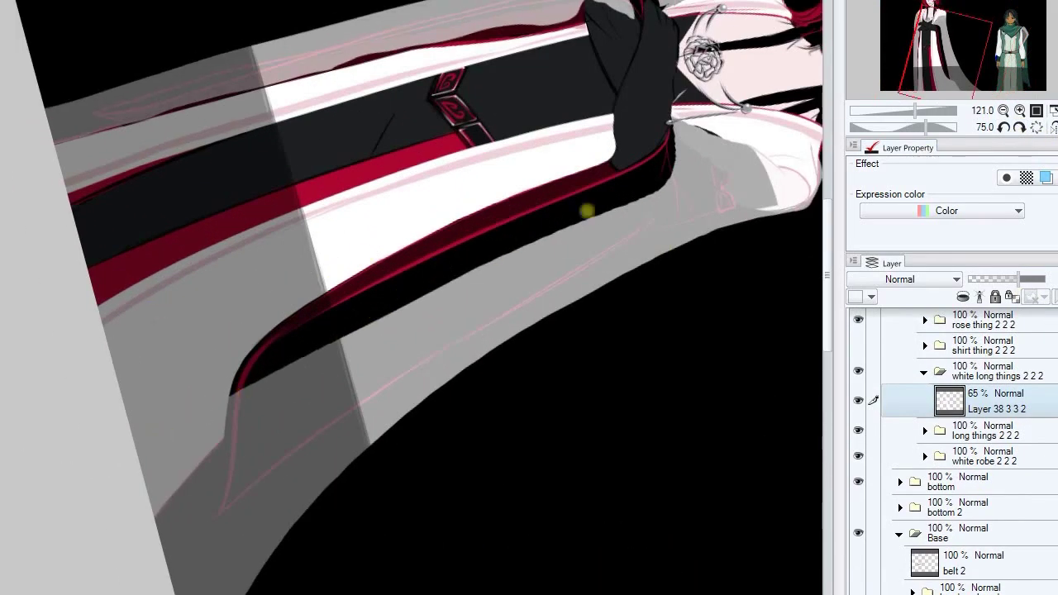
scroll(609, 293, down, 3)
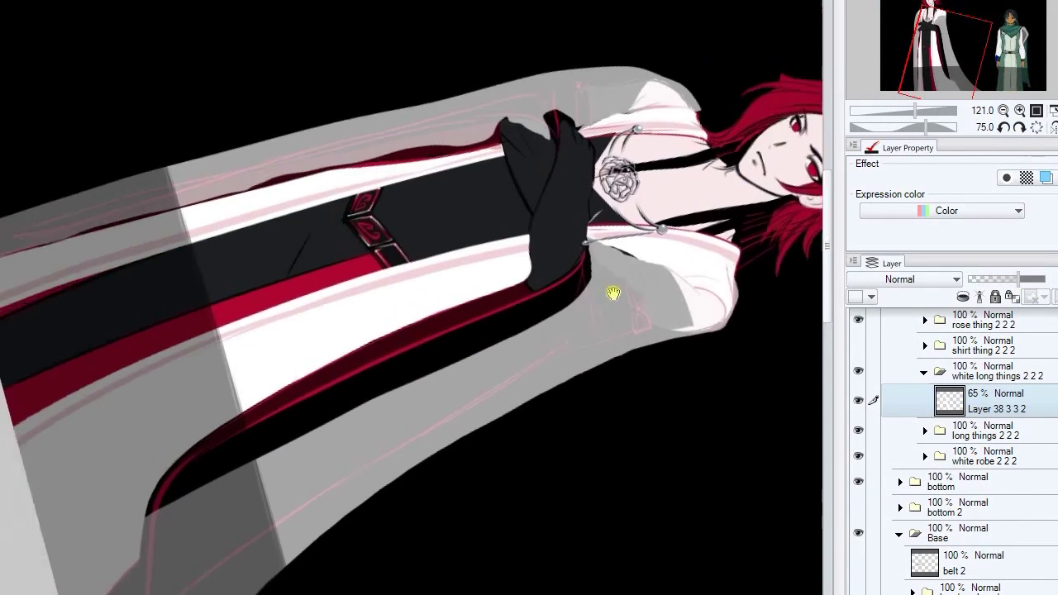
scroll(444, 171, up, 3)
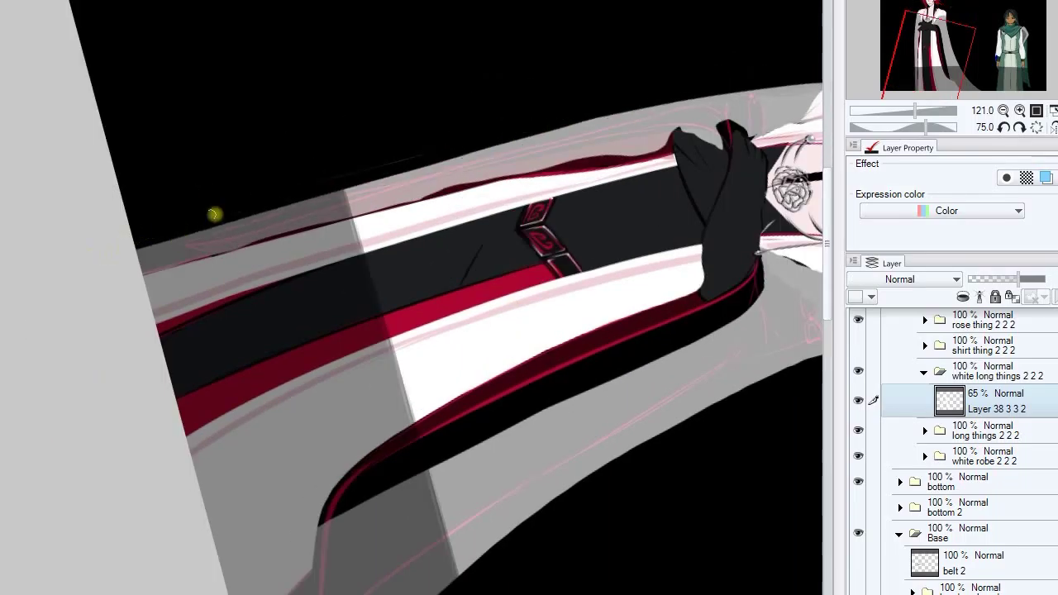
Erase the white overlay covering the narrow black and red cape panel beside the waist on Layer 38 3 3 2.
key(at)
scroll(471, 389, down, 1)
mouse_move(367, 200)
mouse_down()
mouse_move(385, 217)
mouse_move(344, 300)
mouse_move(333, 270)
mouse_move(391, 225)
mouse_move(542, 242)
mouse_up()
mouse_move(409, 61)
mouse_down()
mouse_move(373, 208)
mouse_move(362, 549)
mouse_up()
drag(362, 549, 369, 292)
drag(364, 101, 357, 50)
scroll(428, 389, up, 4)
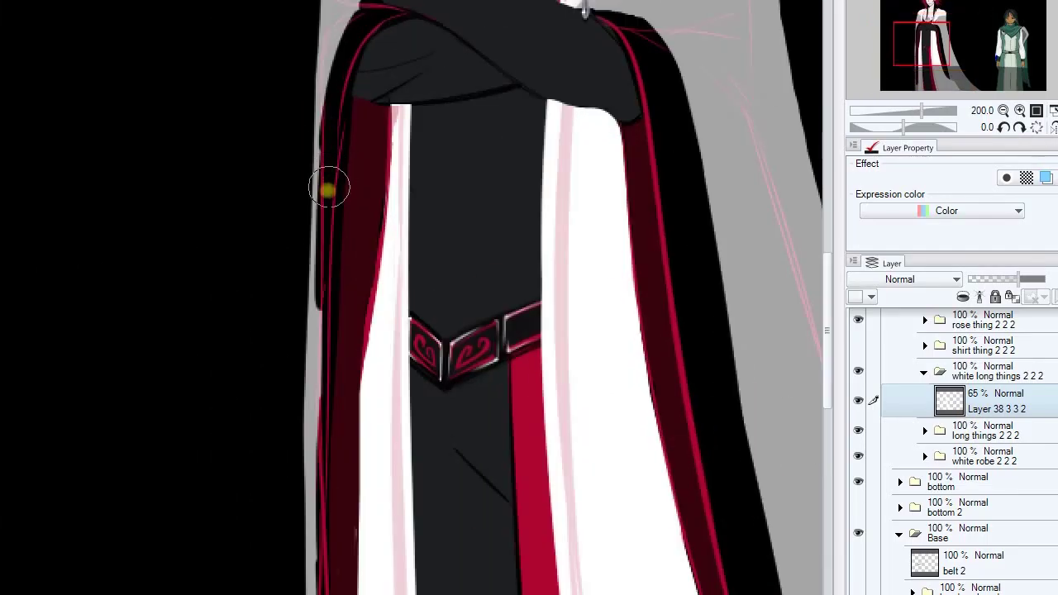
scroll(319, 214, up, 3)
scroll(396, 101, up, 2)
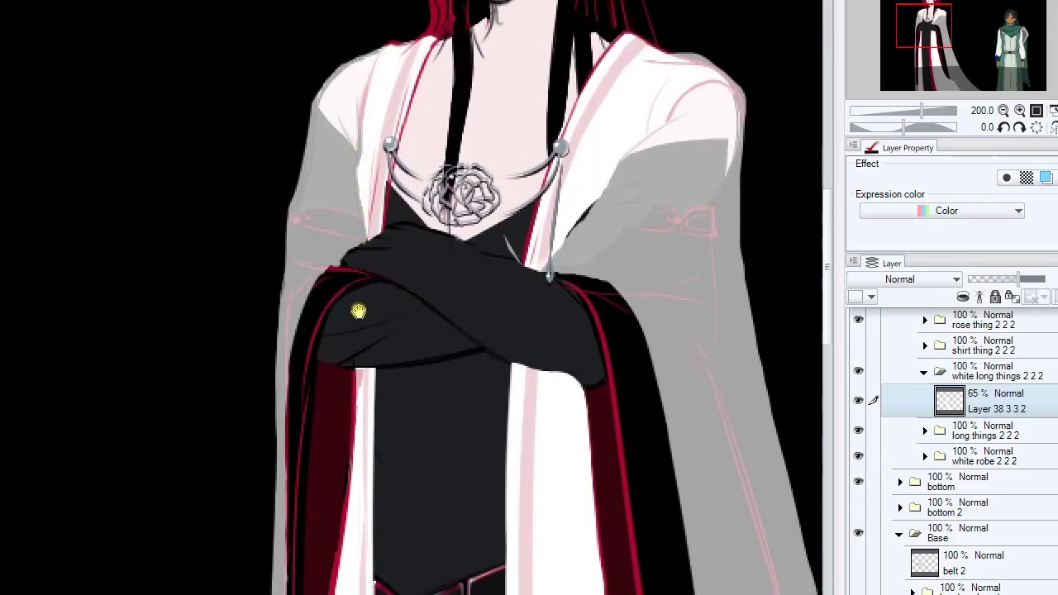
Clean the white overlay off the narrow black and red panel's lower length down to its tip on Layer 38 3 3 2.
scroll(359, 306, down, 10)
scroll(406, 420, up, 4)
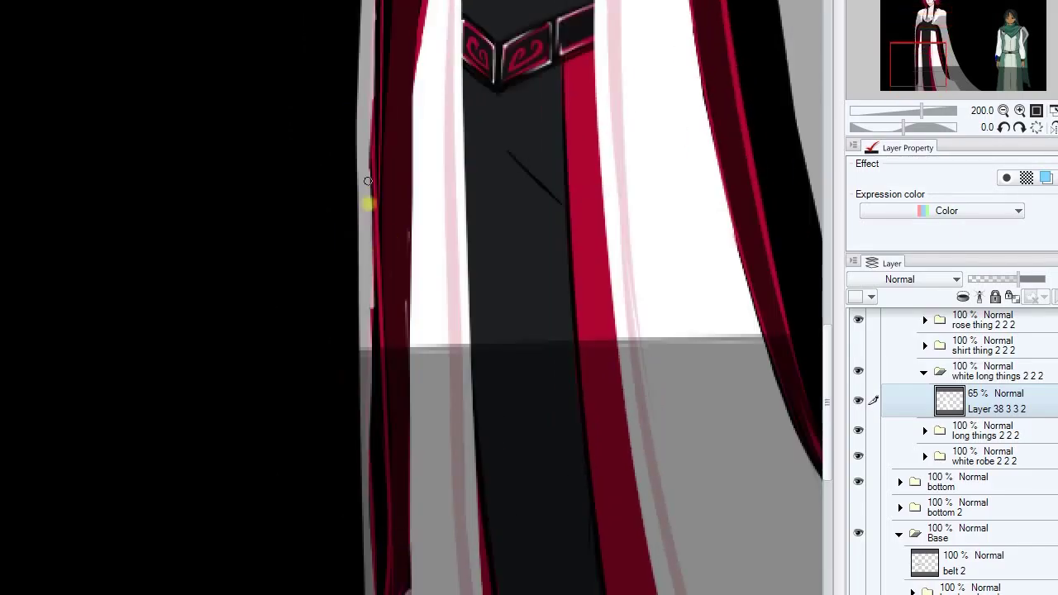
scroll(418, 295, down, 2)
key(End)
key(End)
key(End)
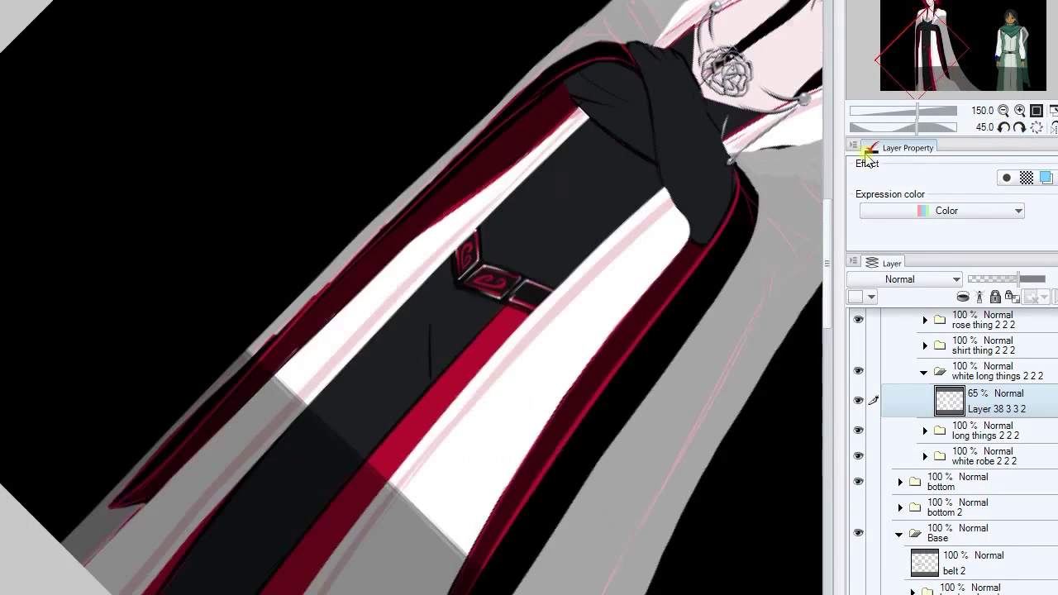
scroll(324, 322, down, 2)
scroll(562, 134, up, 4)
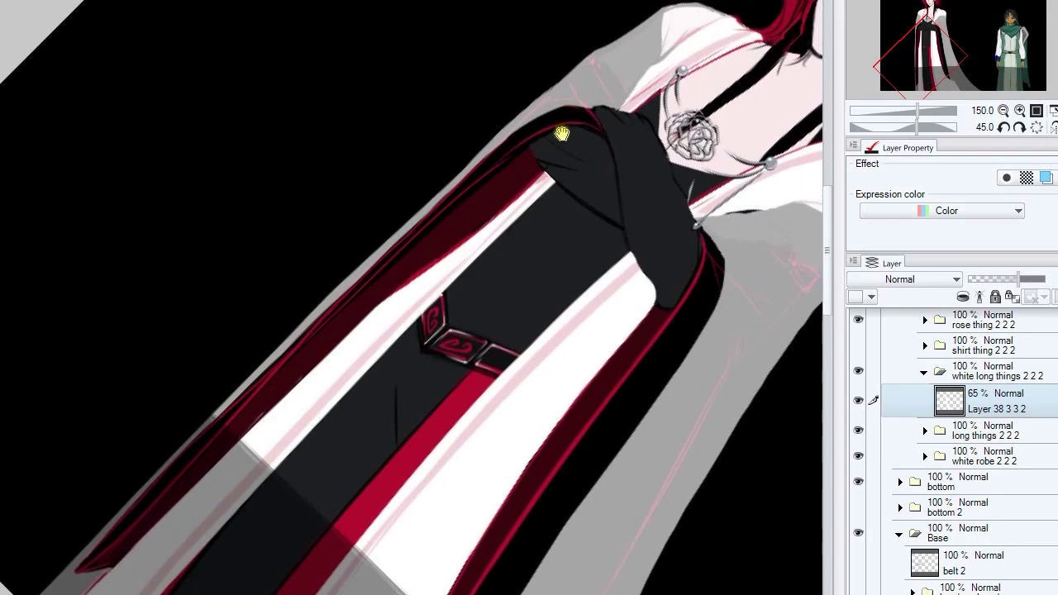
Erase the white cape's edge around the black drape over the left forearm on Layer 38 3 3 2.
click(1037, 126)
scroll(404, 164, up, 6)
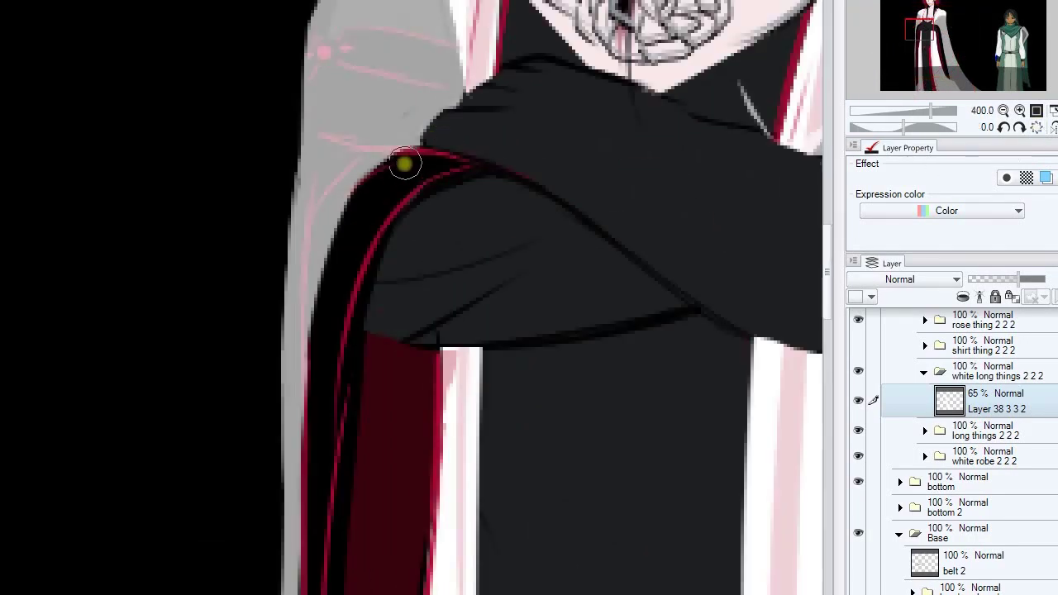
scroll(459, 105, down, 2)
Erase the white sleeve over the gloved fingers resting on the upper arm on Layer 38 3 3 2.
scroll(505, 259, up, 3)
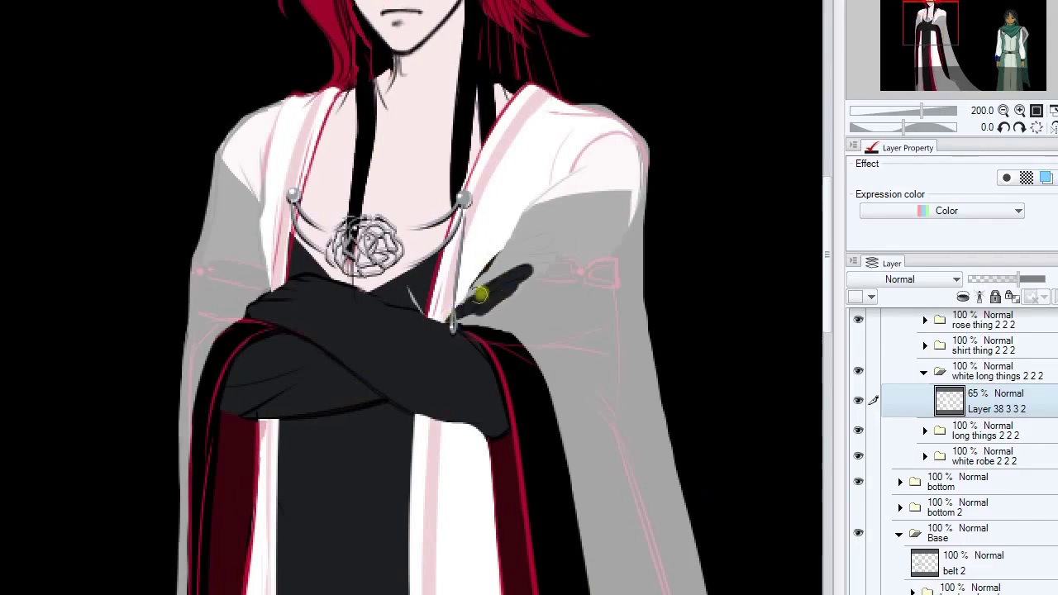
scroll(513, 392, down, 4)
scroll(562, 388, up, 2)
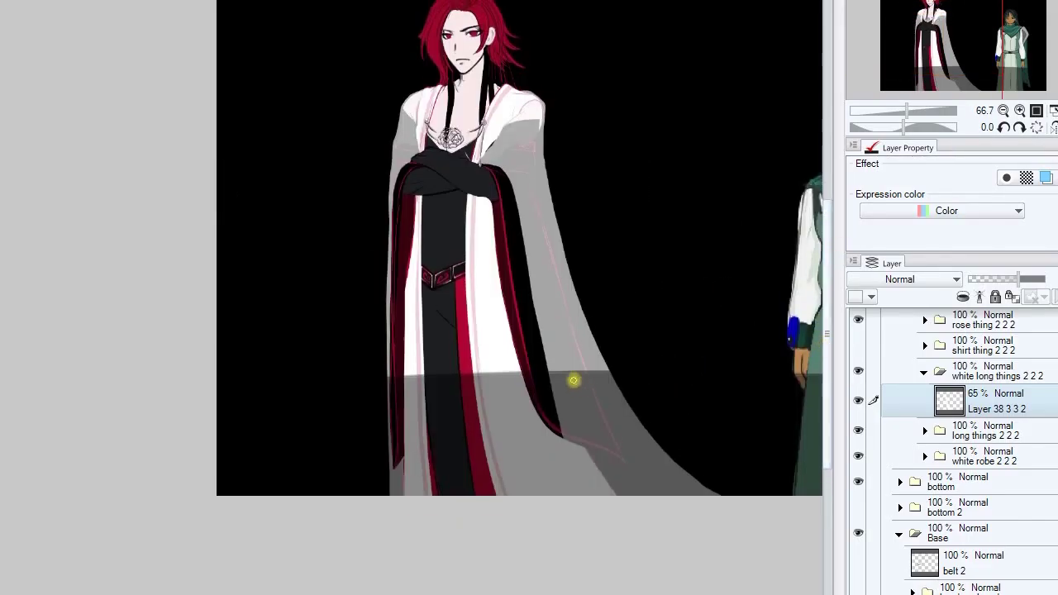
scroll(463, 330, up, 2)
scroll(376, 293, down, 2)
scroll(389, 286, up, 4)
mouse_move(502, 264)
mouse_down()
mouse_move(401, 302)
mouse_move(427, 361)
mouse_move(465, 326)
mouse_up()
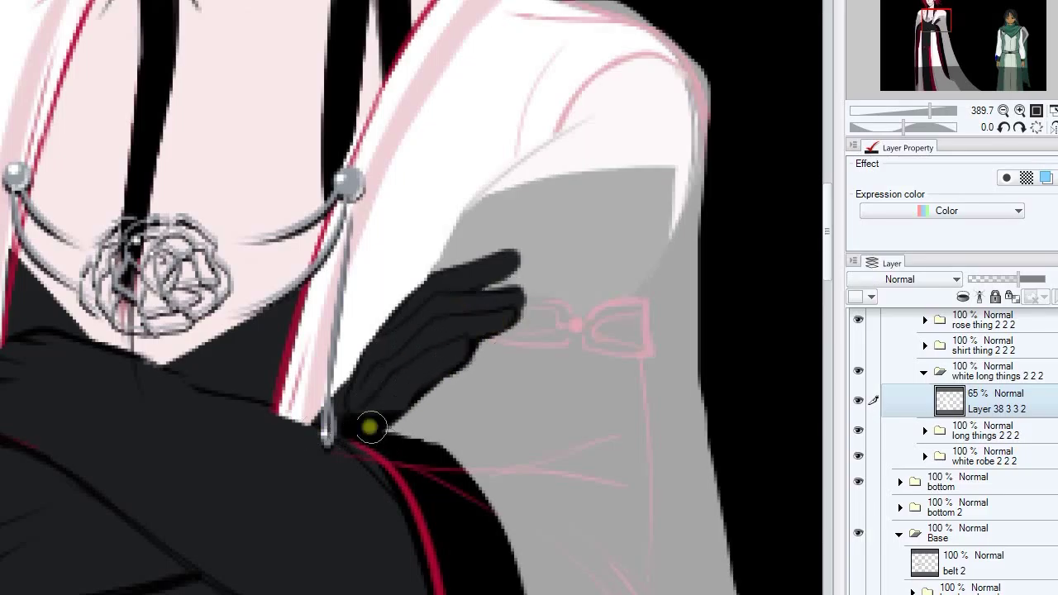
Compare the figure with Layer 38 3 3 2 hidden and shown, and check the pose in a mirrored view.
scroll(370, 426, down, 5)
click(858, 400)
click(858, 400)
scroll(470, 349, down, 2)
click(1054, 128)
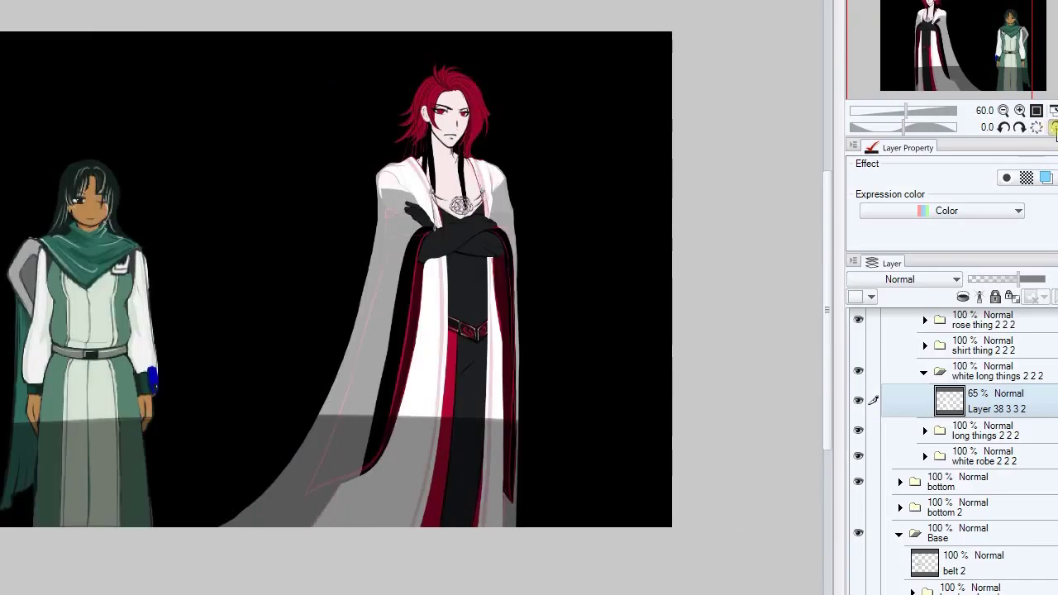
click(1054, 127)
Refine the white cape's outer edge from the shoulder down its trailing side on Layer 38 3 3 2.
key(End)
key(End)
key(End)
key(End)
key(End)
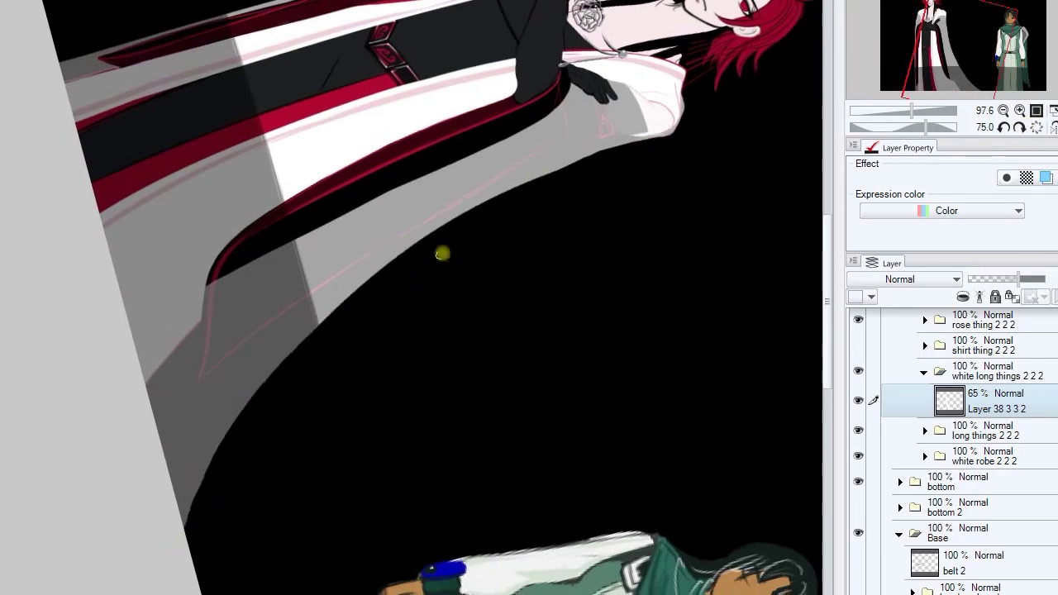
click(1038, 128)
scroll(339, 99, down, 1)
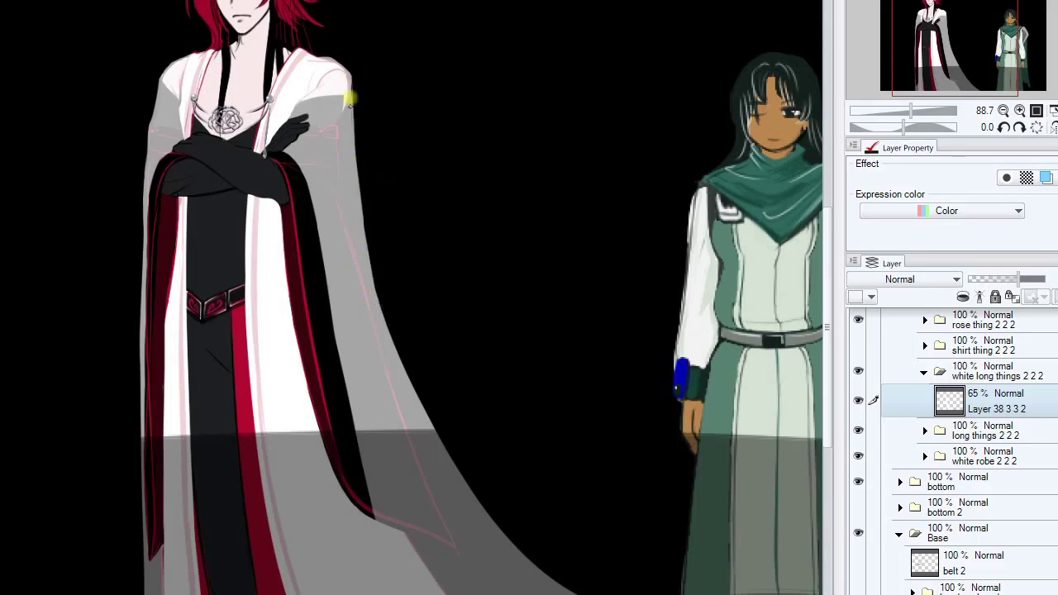
key(End)
key(End)
key(End)
key(End)
key(End)
key(End)
scroll(397, 273, down, 2)
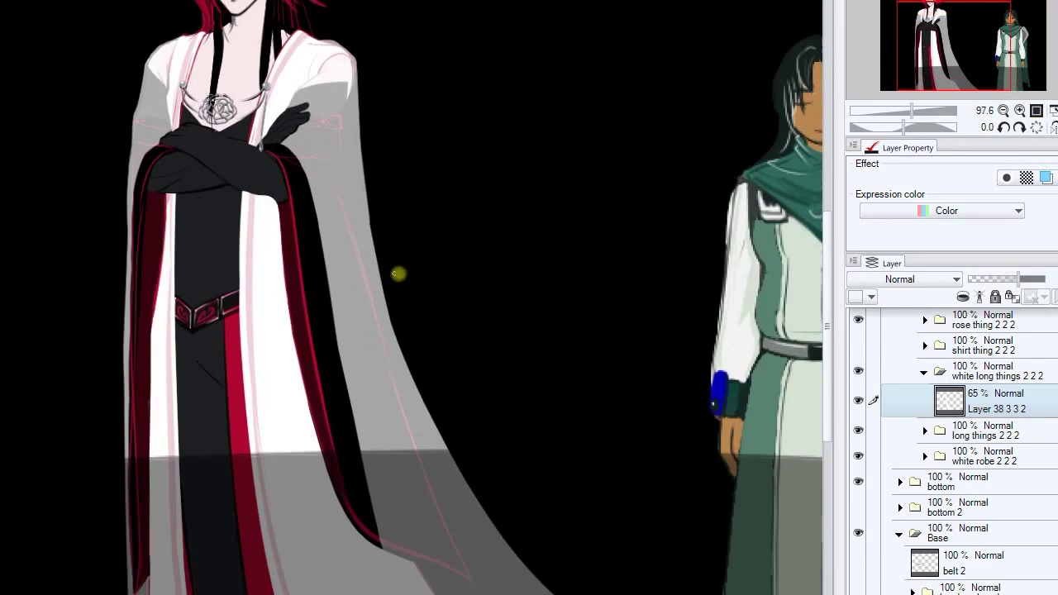
Duplicate Layer 38 3 3 2 within the white long things folder and add an empty layer above the copy.
drag(461, 301, 503, 405)
key(ctrl+c)
key(ctrl+v)
key(ctrl+shift+n)
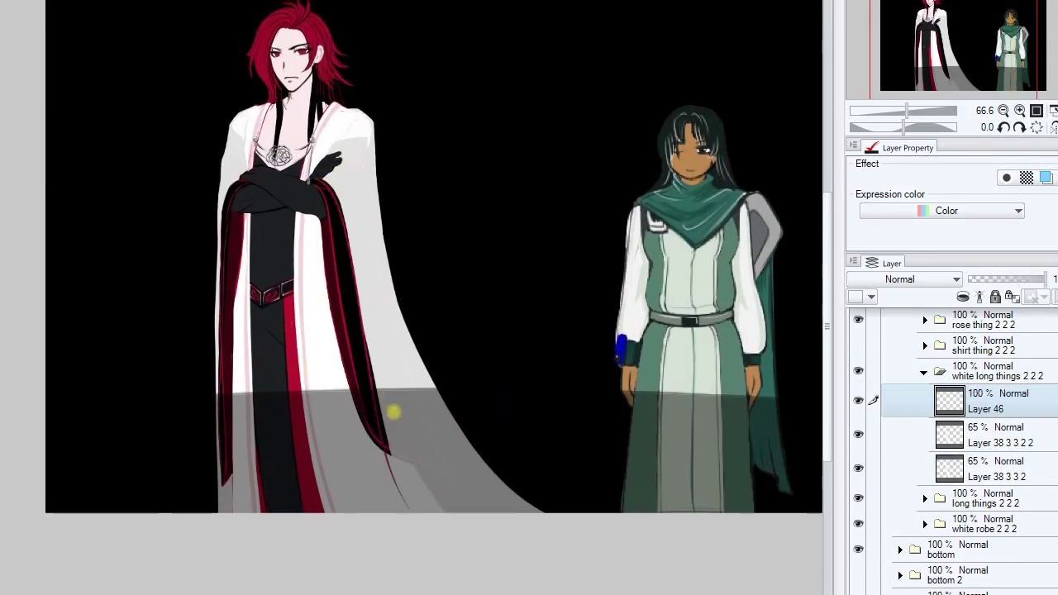
Draw a red line along the outer edge of the black drape below the left forearm, continuing to the canvas's lower edge.
drag(378, 338, 153, 447)
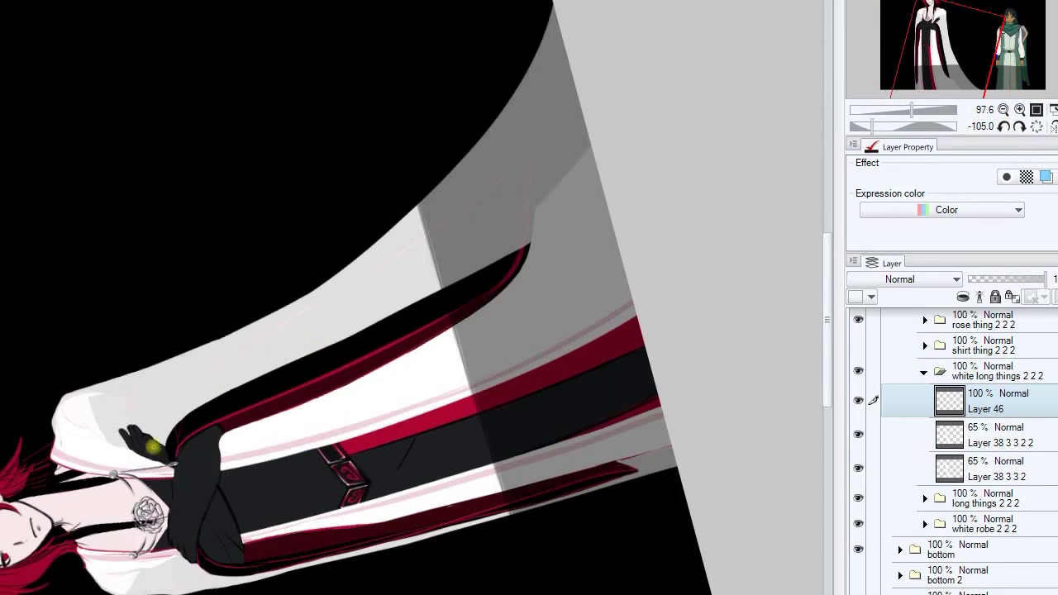
drag(213, 401, 605, 197)
key(alt+bracketleft)
click(979, 466)
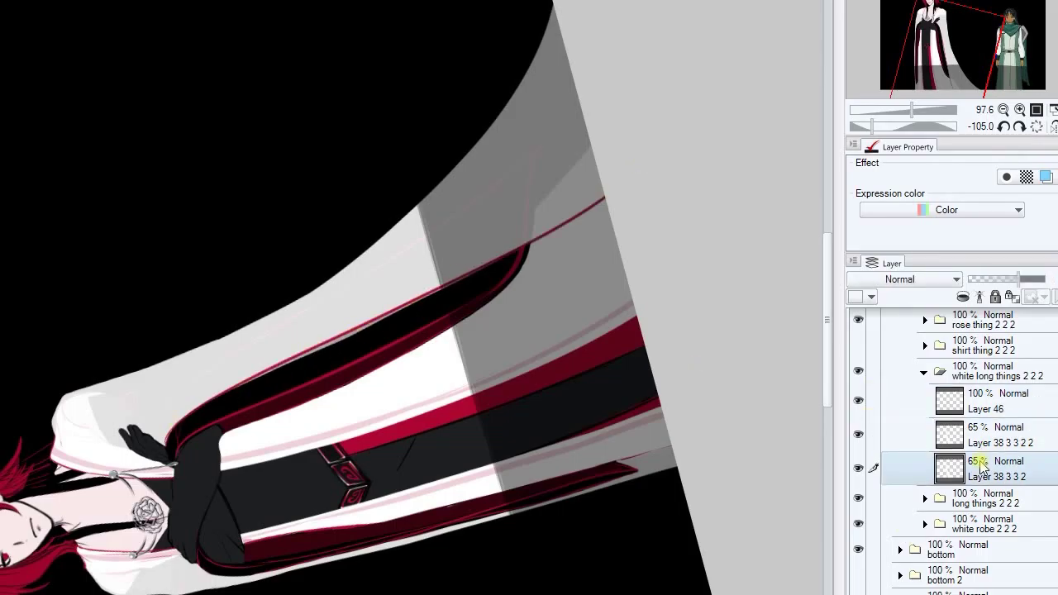
click(1023, 449)
key(ctrl+0)
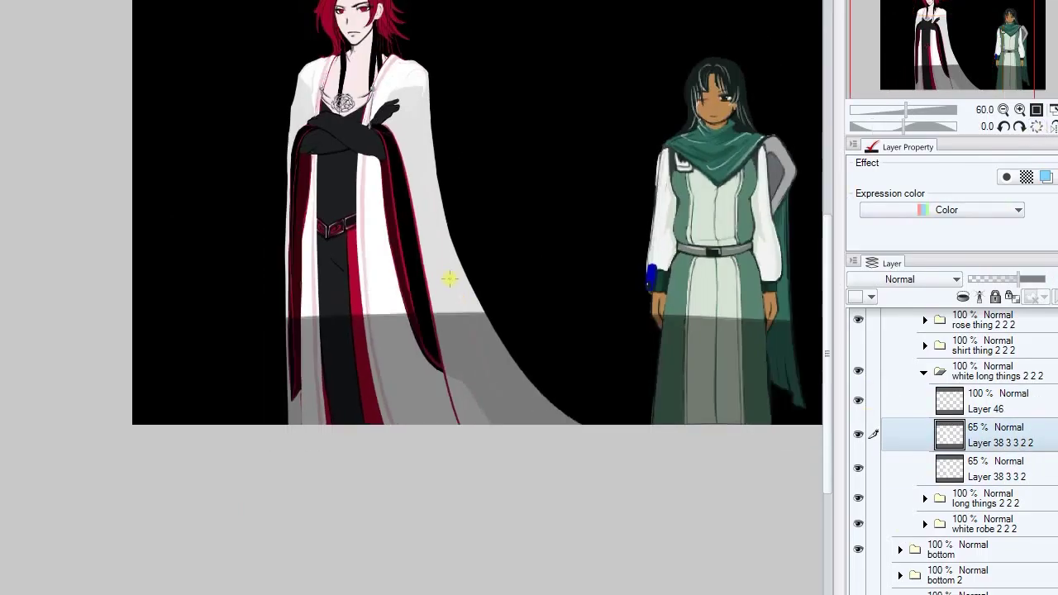
Draw thin red fold lines on Layer 46 at the left shoulder and elbow and down the trailing white cape.
scroll(449, 278, up, 1)
click(954, 404)
scroll(346, 190, up, 4)
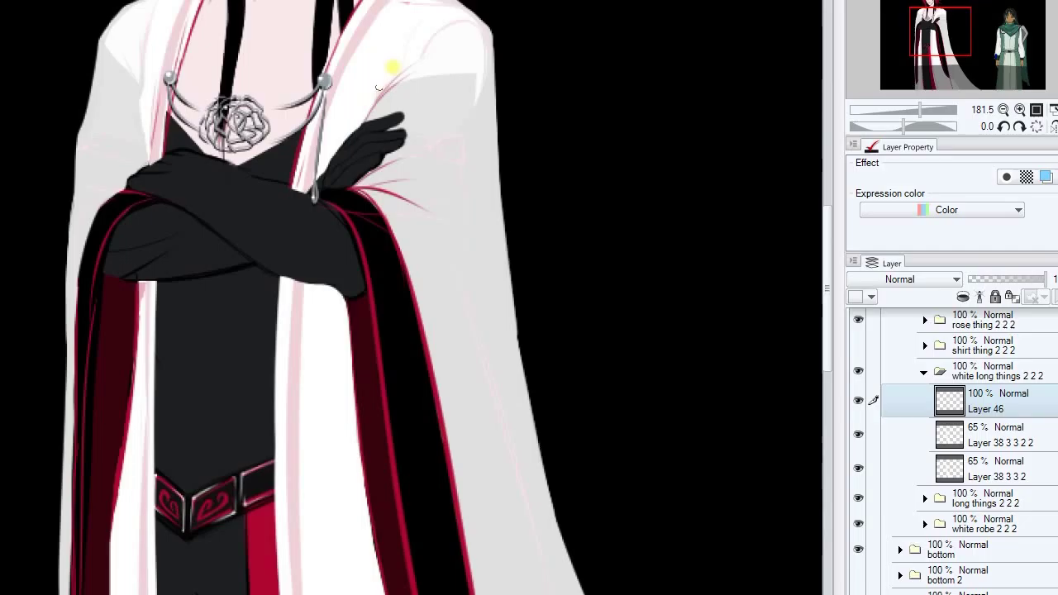
scroll(391, 68, down, 4)
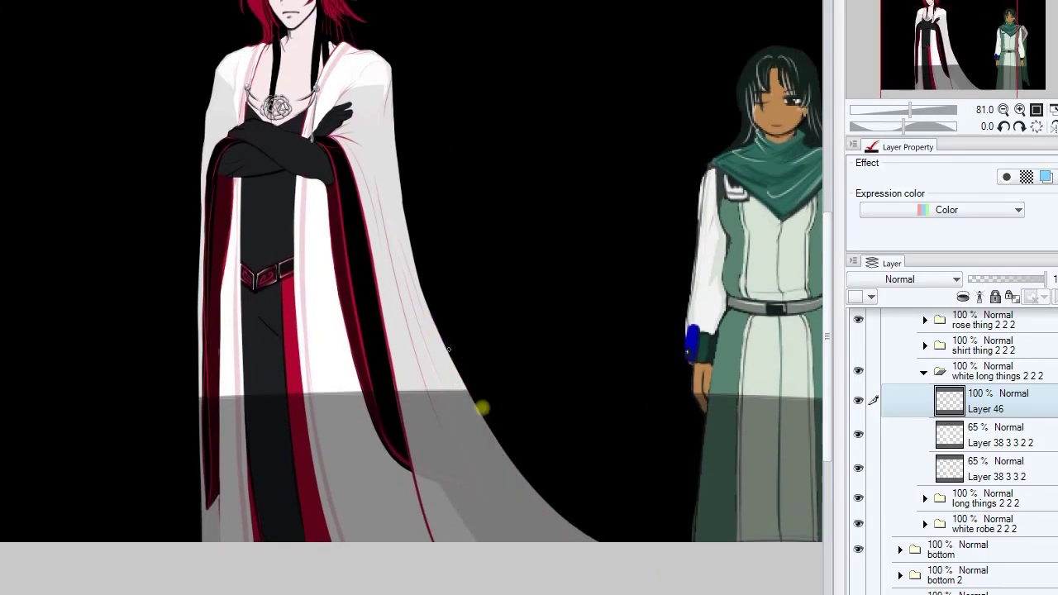
Outline the cape's lower trailing edge in red and fit the white fill to it on Layer 38 3 3 2 2 and Layer 38 3 3 2.
click(997, 441)
scroll(268, 302, up, 3)
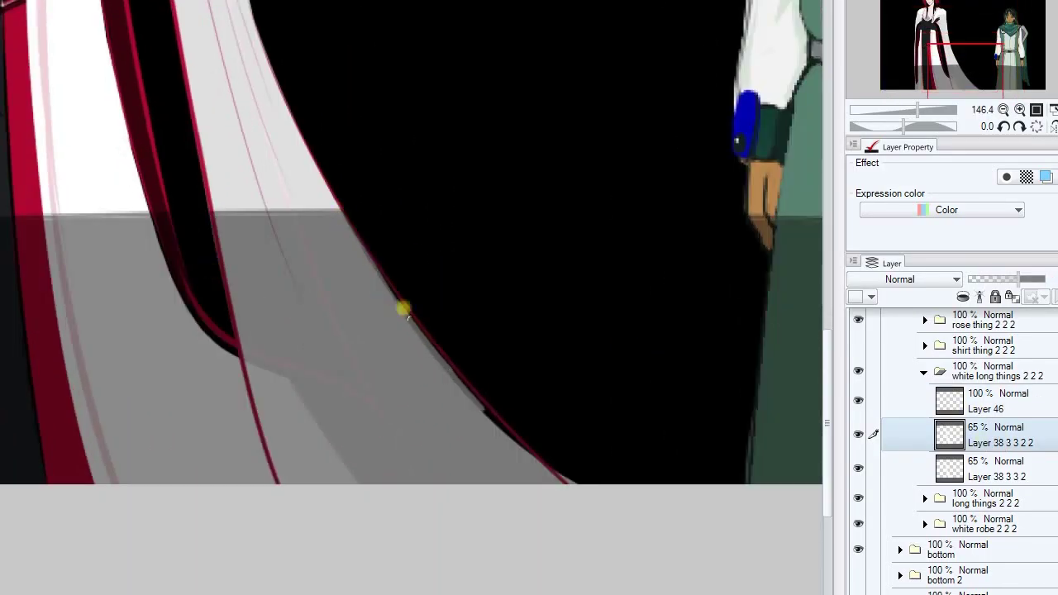
key(alt+bracketleft)
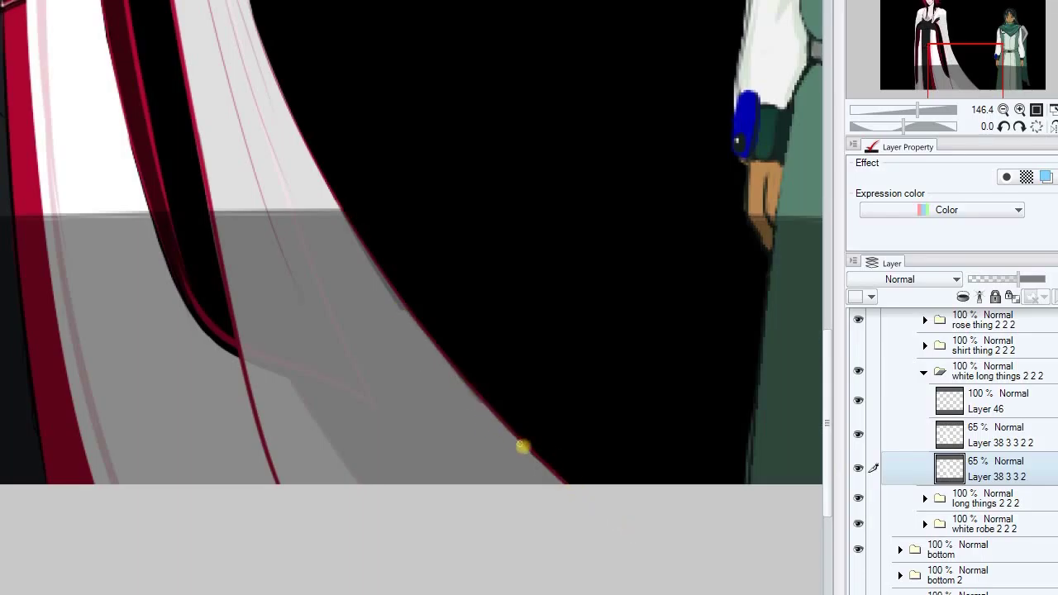
Add a second red fold line in the white cape's hem below the black drape's tip on Layer 46.
scroll(481, 405, down, 4)
key(alt+bracketright)
key(alt+bracketright)
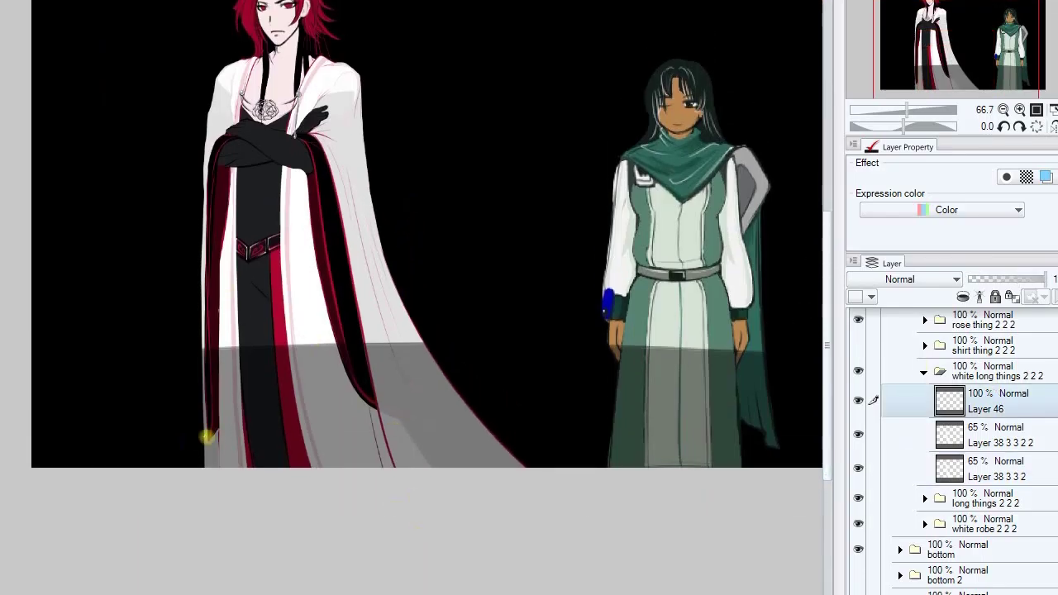
scroll(207, 436, up, 2)
scroll(232, 331, down, 2)
Draw thin red contour and fold lines on the cape's right shoulder and upper sleeve on Layer 46.
scroll(248, 224, up, 3)
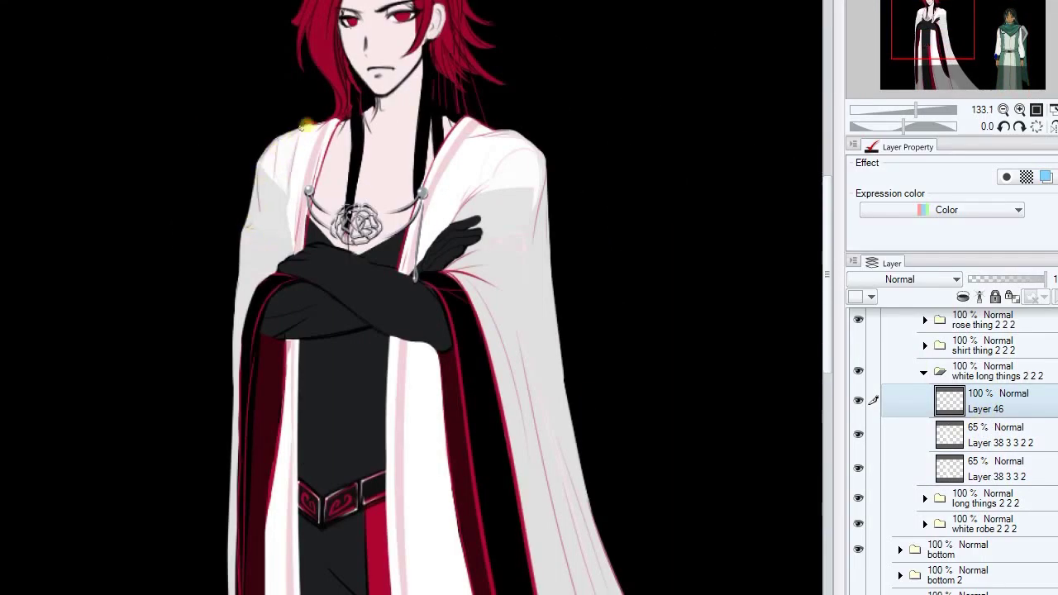
scroll(290, 201, down, 1)
scroll(506, 333, down, 2)
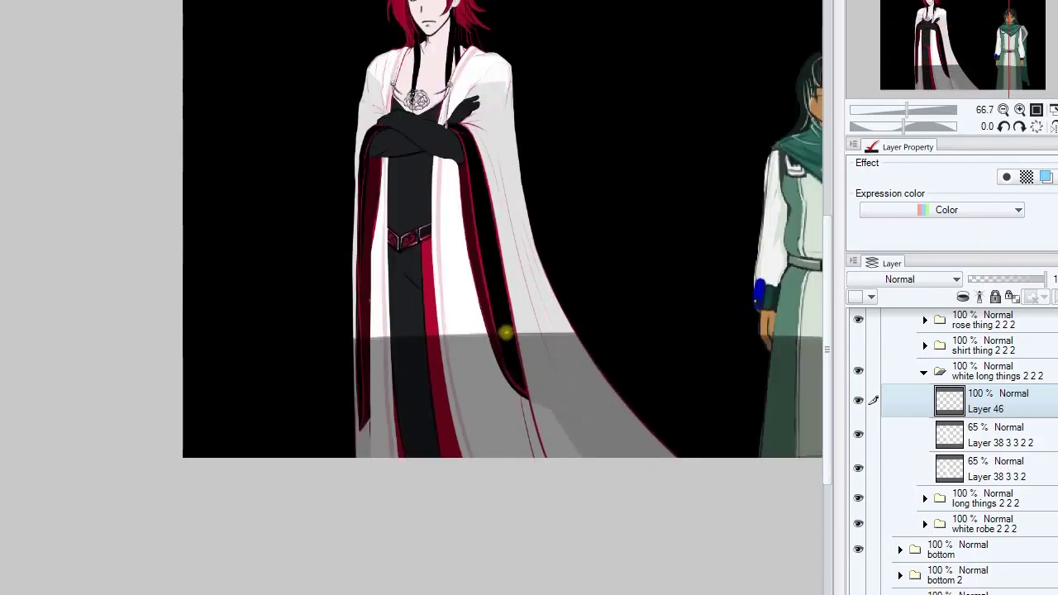
scroll(372, 515, down, 1)
scroll(366, 260, up, 3)
scroll(531, 468, down, 2)
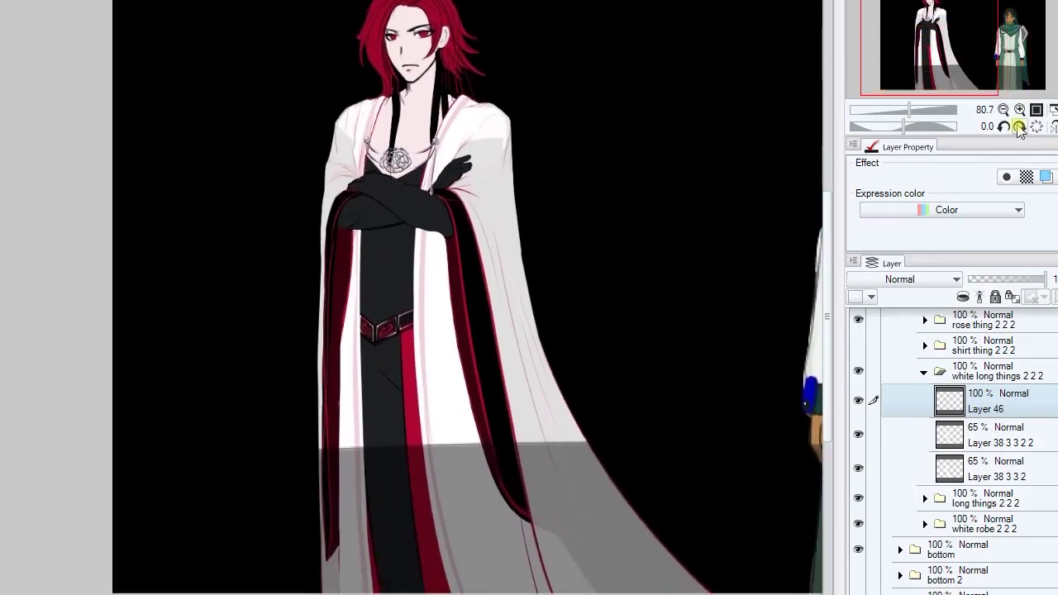
Outline the cape's narrow side in red from the right shoulder down past the black and red panel to the hem.
click(1019, 125)
scroll(389, 266, up, 4)
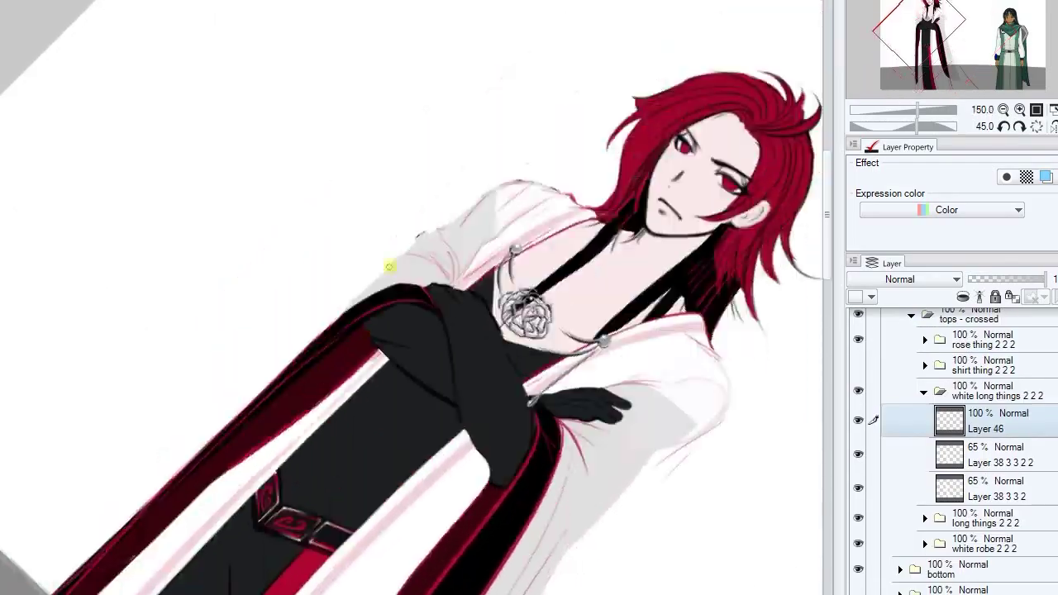
key(ctrl+z)
scroll(446, 219, down, 5)
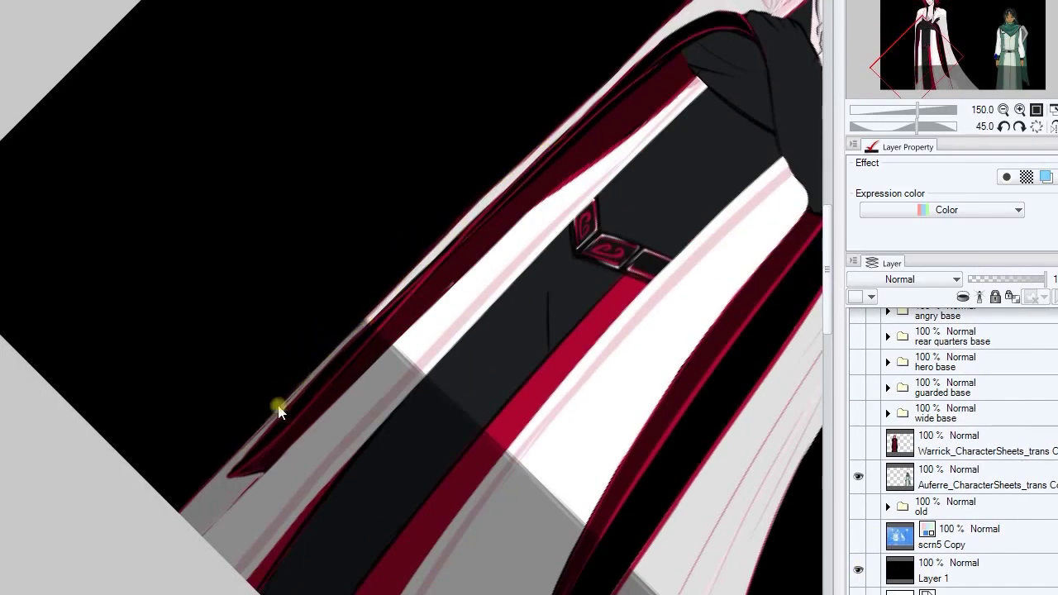
key(ctrl+0)
scroll(498, 482, down, 3)
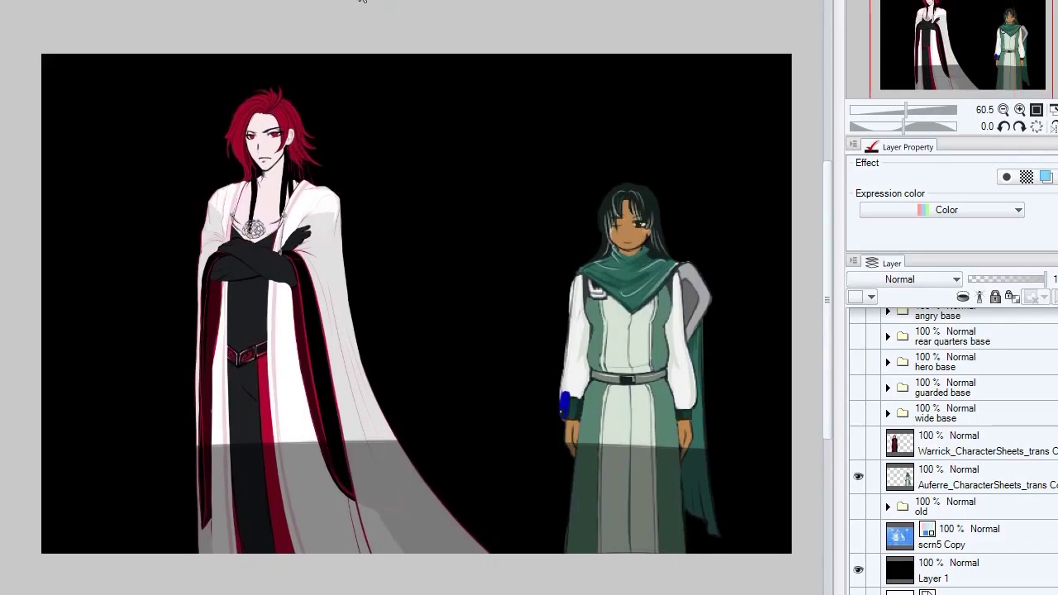